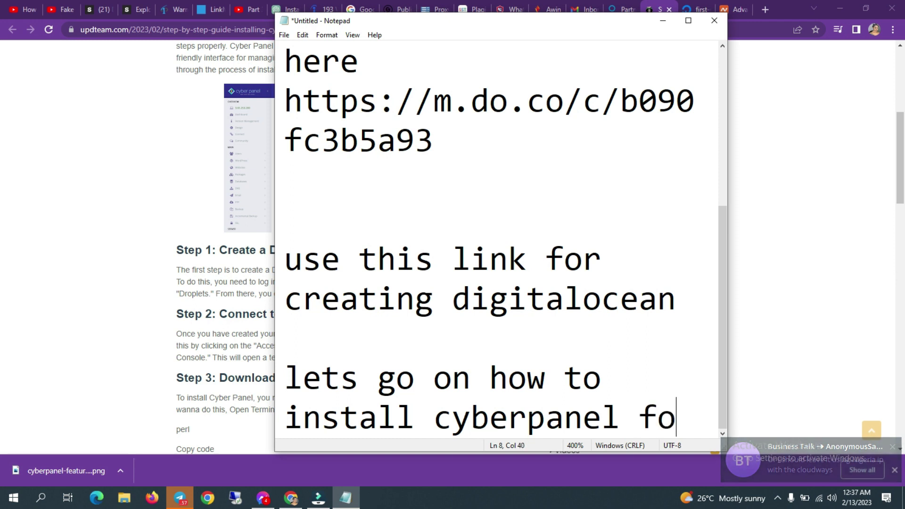
Finish the note's last sentence so it reads "lets go on how to install cyberpanel for hosting your wordpresso or website pages".
type("ng ")
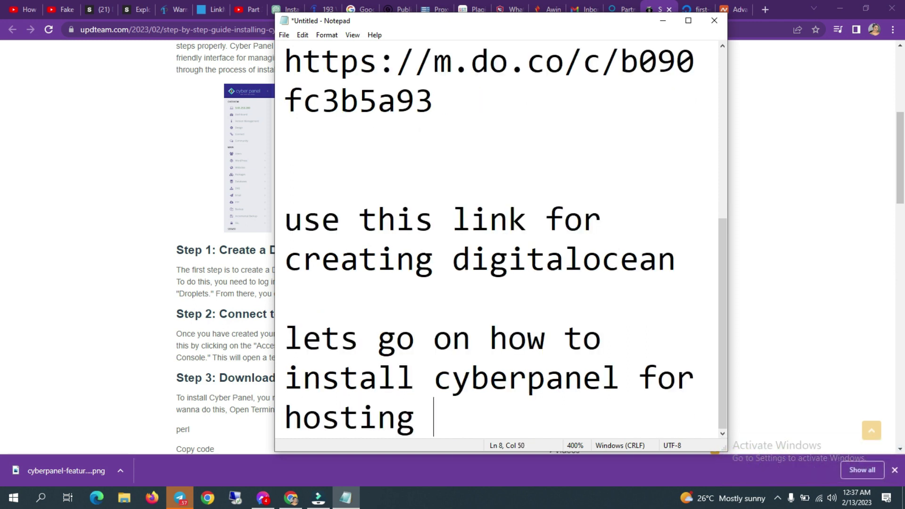
type("your wor")
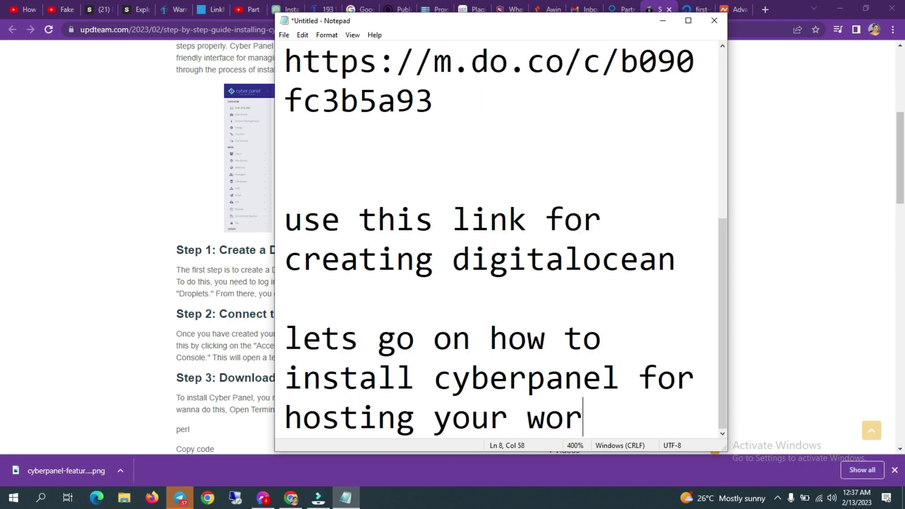
type("dpresso r")
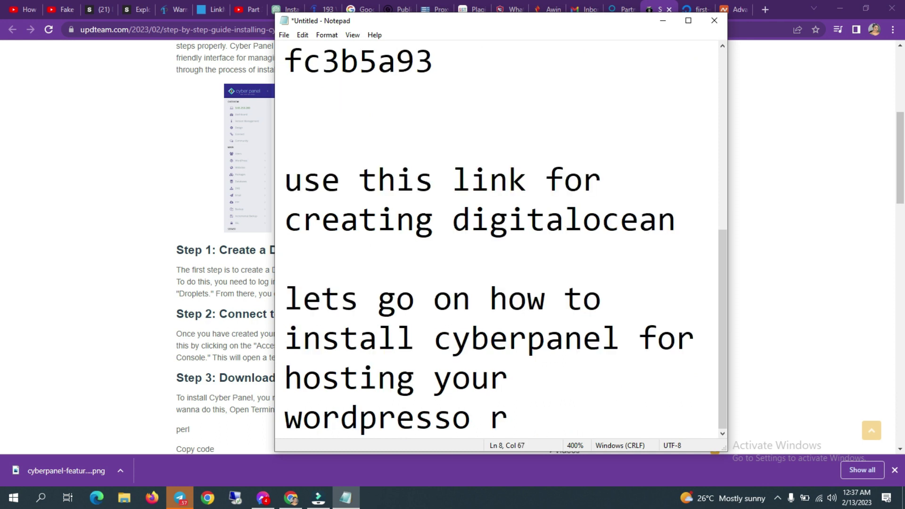
key("BackSpace")
type("or pa")
key("BackSpace")
key("BackSpace")
type("website pages")
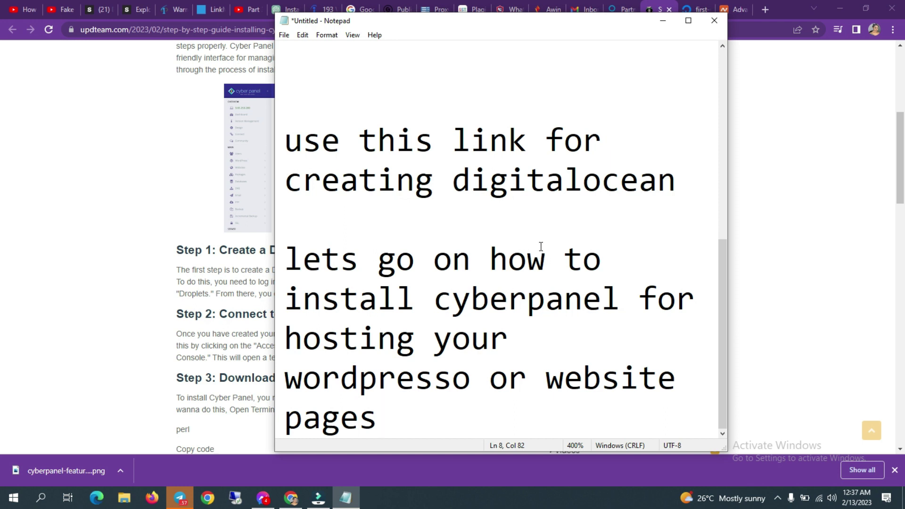
Put the note away, switch to the DigitalOcean project in Chrome, and open the DigitalOcean Marketplace.
left_click(663, 21)
left_click(705, 6)
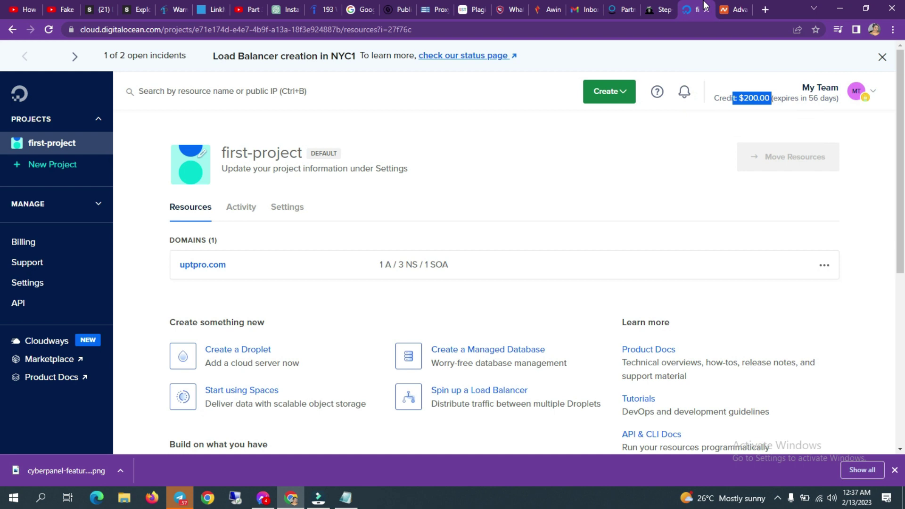
left_click(51, 361)
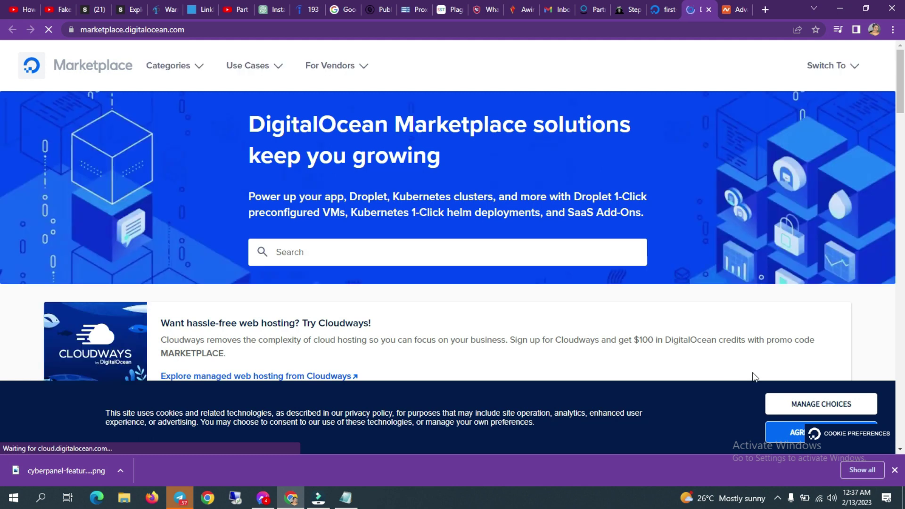
left_click(895, 471)
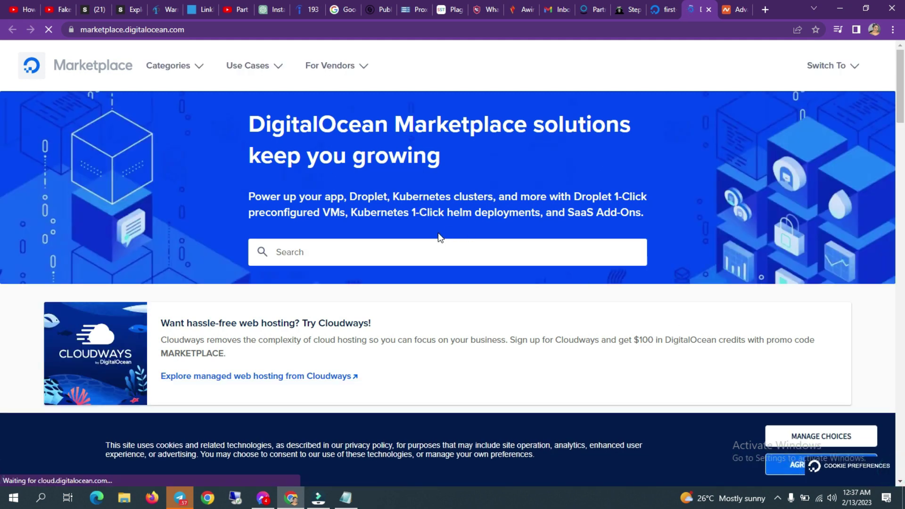
Search the Marketplace for "cyber" and open the CyberPanel listing.
left_click(439, 252)
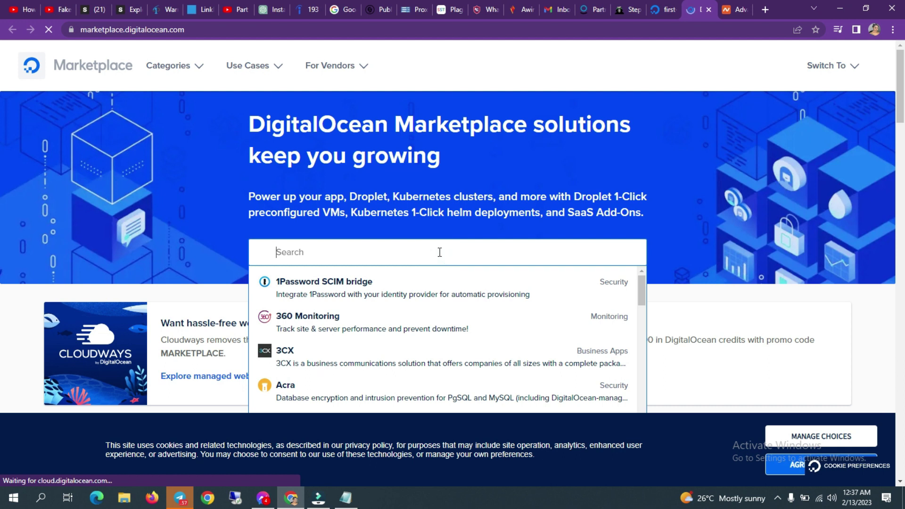
type("cyber")
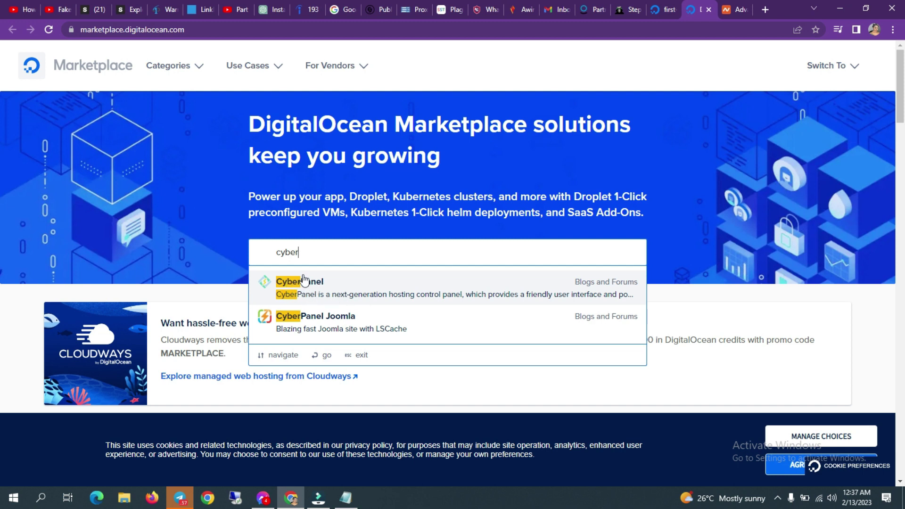
left_click(307, 285)
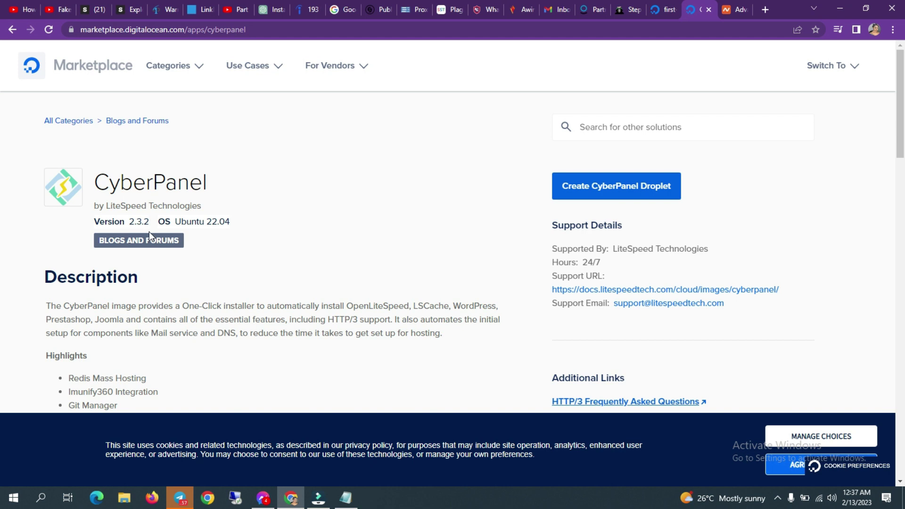
Start creating a CyberPanel Droplet from its Marketplace listing and close the listing page.
left_click_drag(127, 221, 148, 222)
middle_click(254, 238)
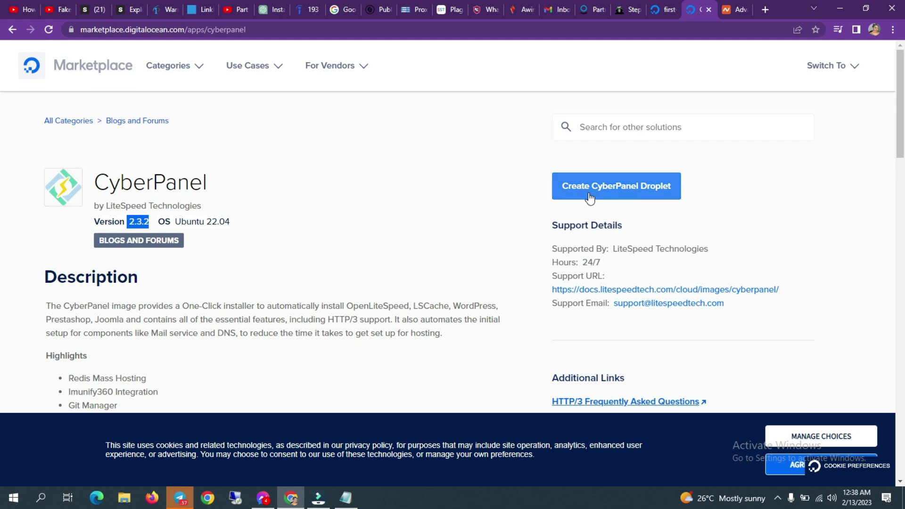
left_click(589, 197)
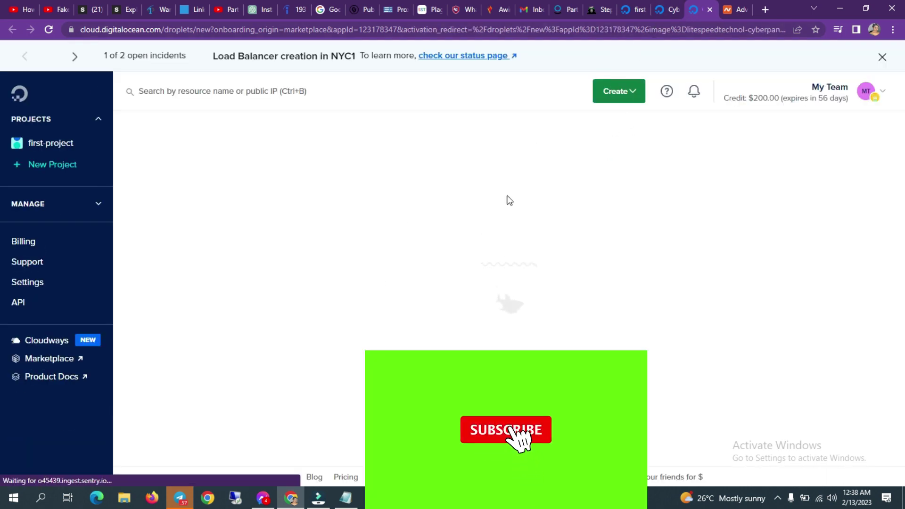
left_click(663, 5)
key("ctrl+w")
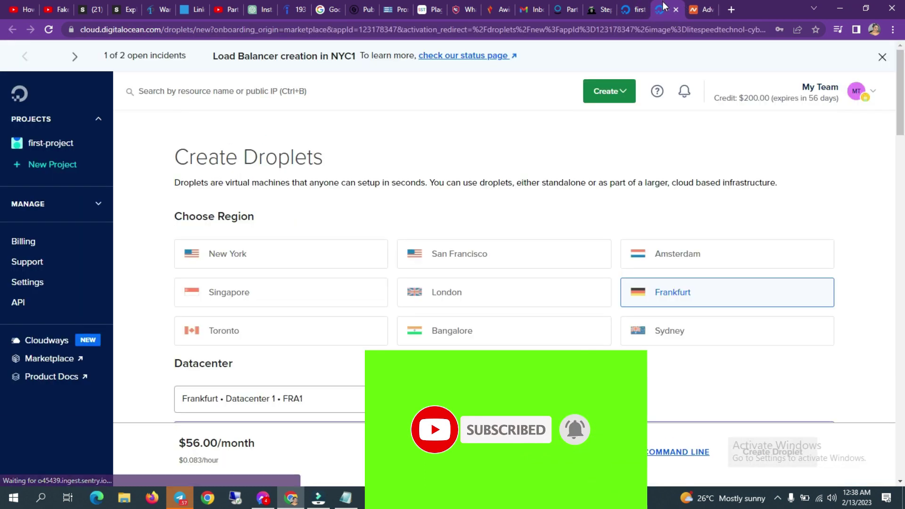
Switch the droplet's region to San Francisco and back to Frankfurt.
scroll(430, 230, "down", 1)
scroll(430, 230, "down", 1)
scroll(430, 230, "up", 2)
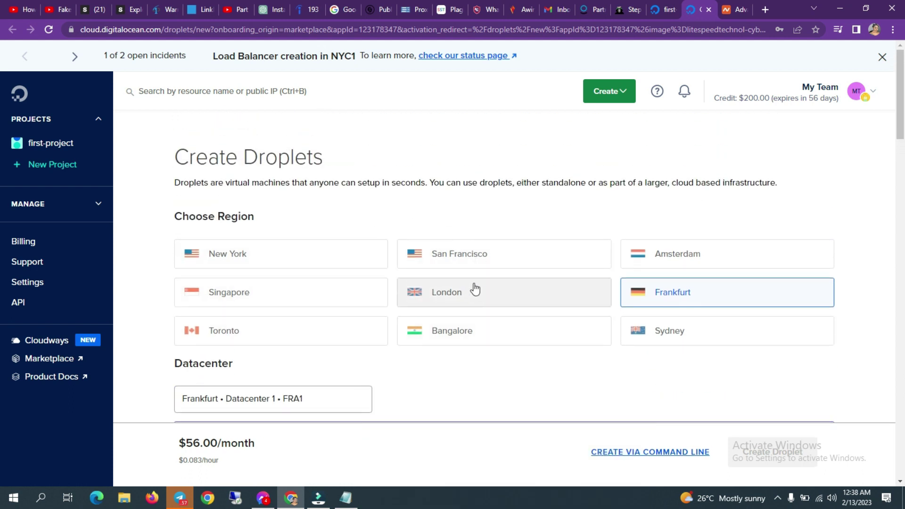
left_click(443, 257)
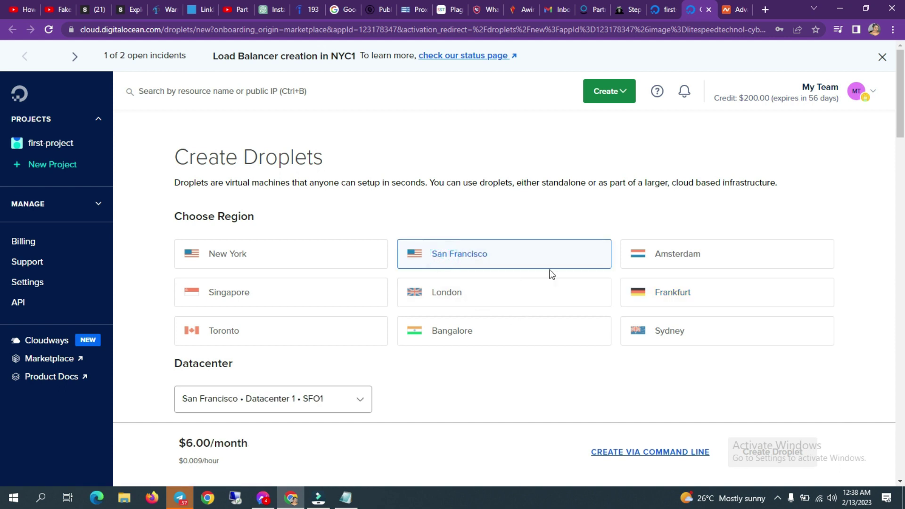
left_click(640, 294)
Review the droplet's region, datacenter and selected Marketplace image.
scroll(426, 239, "down", 3)
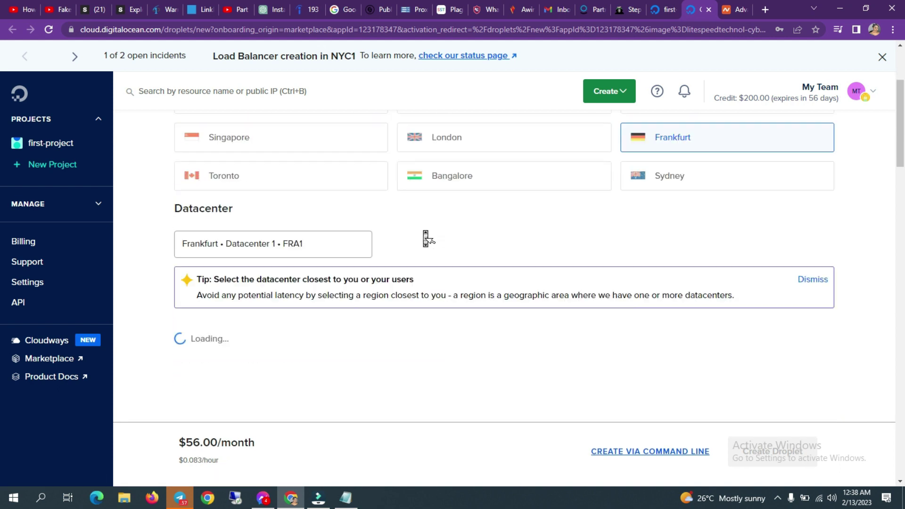
scroll(425, 239, "up", 3)
scroll(425, 239, "down", 5)
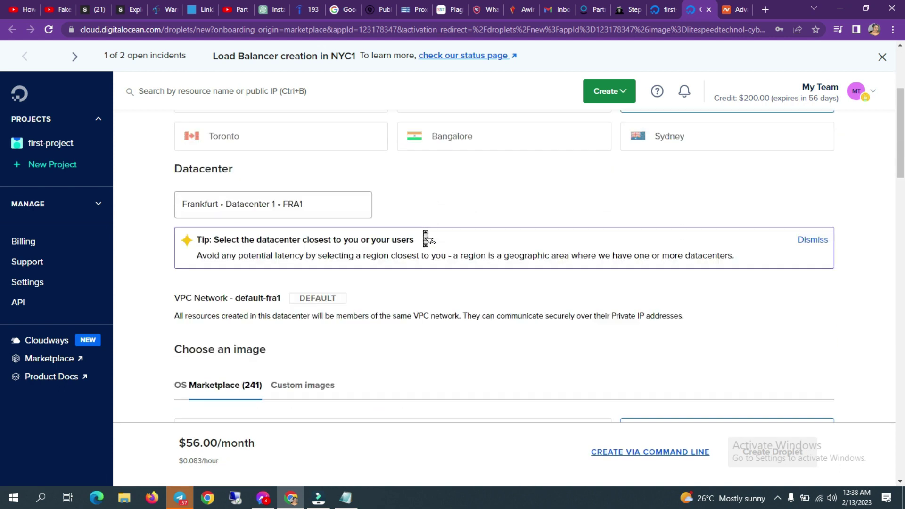
scroll(425, 239, "down", 2)
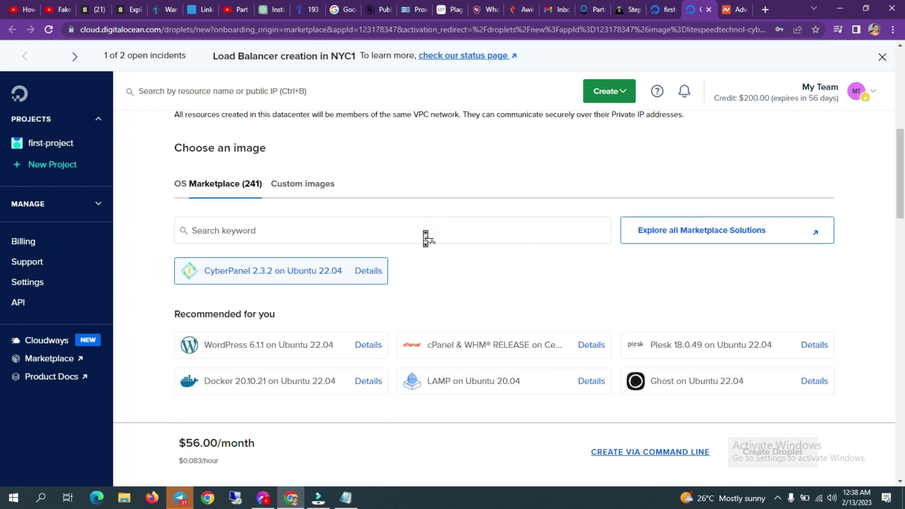
scroll(426, 239, "down", 2)
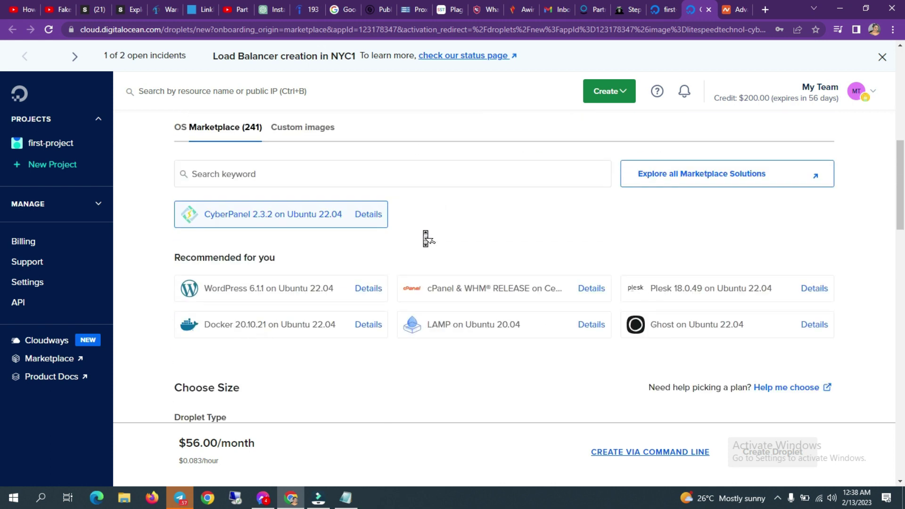
scroll(426, 239, "up", 7)
scroll(426, 239, "up", 2)
scroll(425, 239, "down", 6)
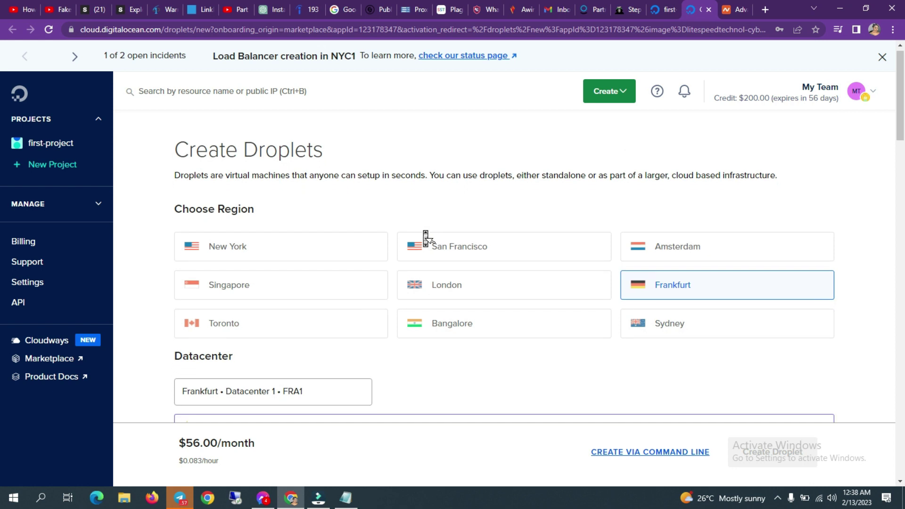
scroll(426, 239, "down", 2)
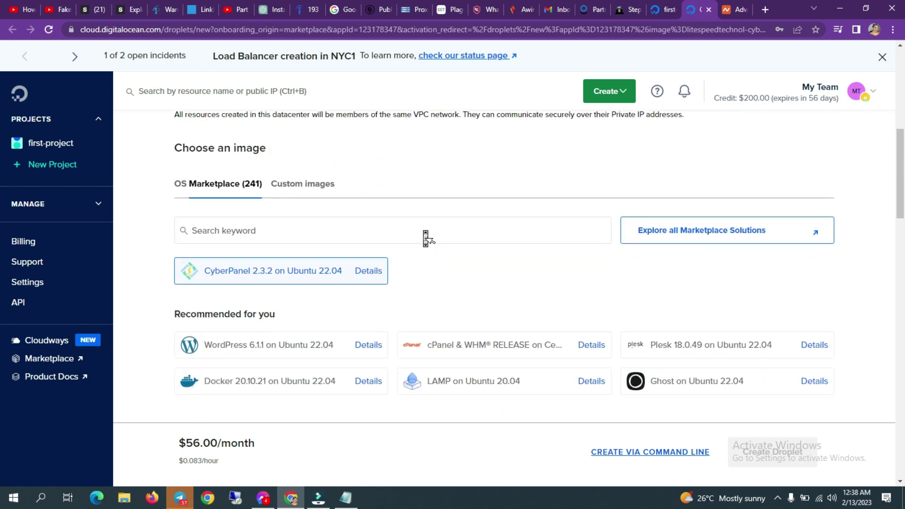
Choose the $7/mo Premium Intel plan with 1 GB memory and 1 CPU as the droplet size.
scroll(426, 239, "down", 4)
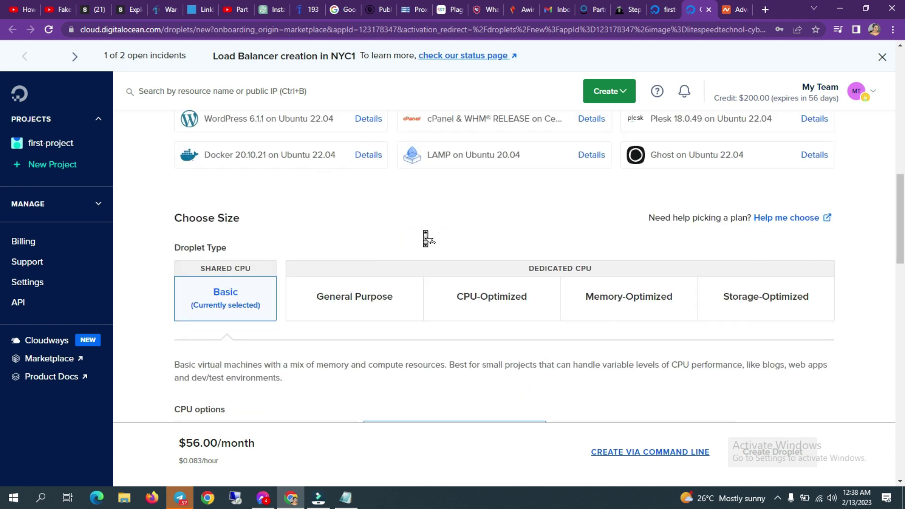
scroll(426, 239, "down", 1)
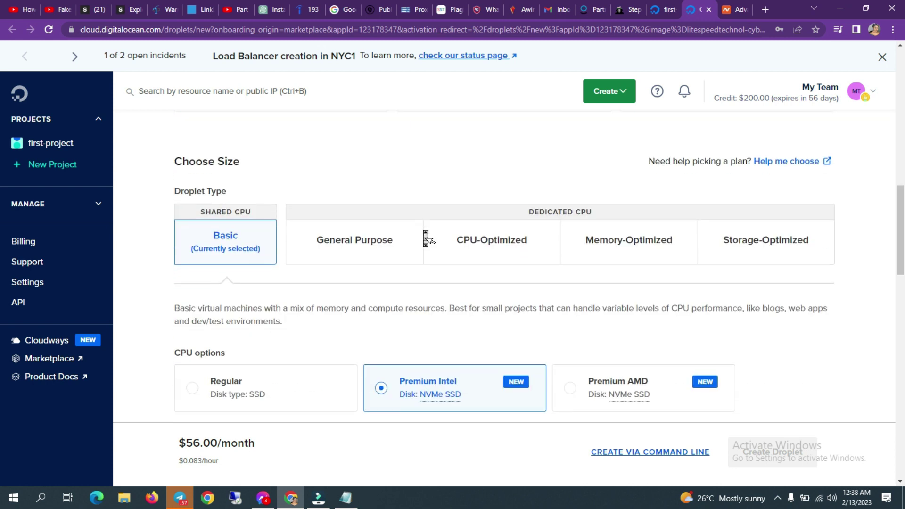
scroll(426, 239, "down", 1)
scroll(427, 238, "down", 3)
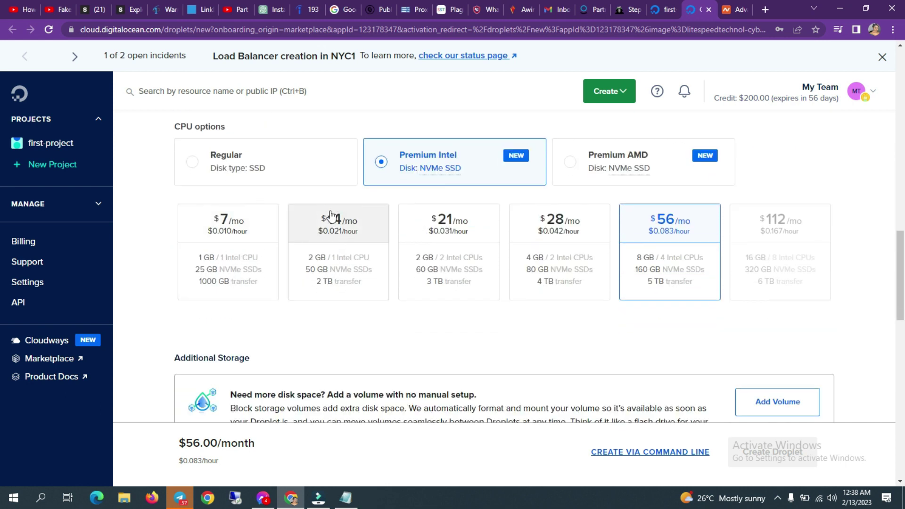
left_click(244, 250)
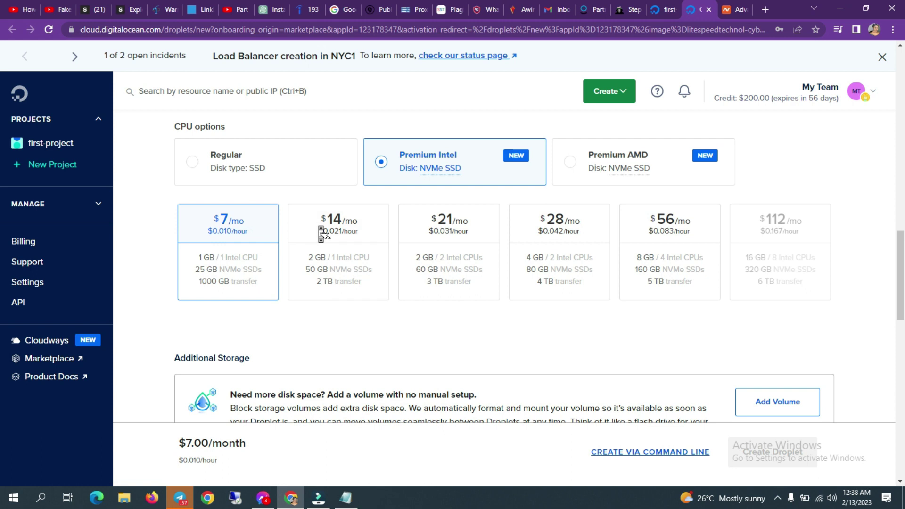
Enter the root password for the droplet under the Password authentication method.
scroll(324, 233, "down", 3)
scroll(324, 233, "down", 5)
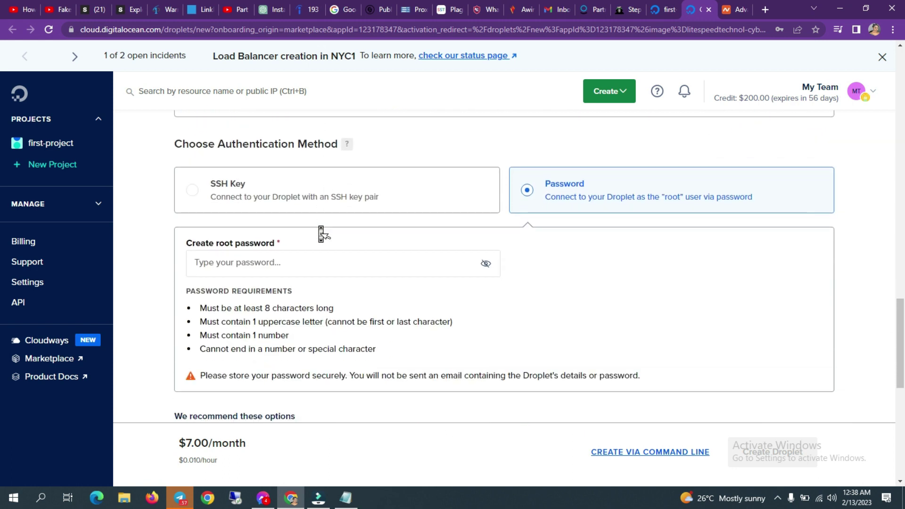
left_click(424, 268)
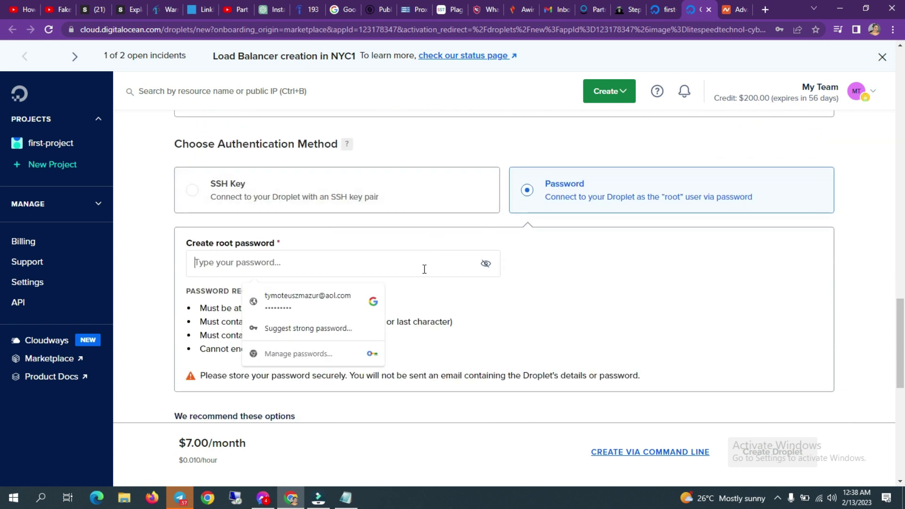
type("•")
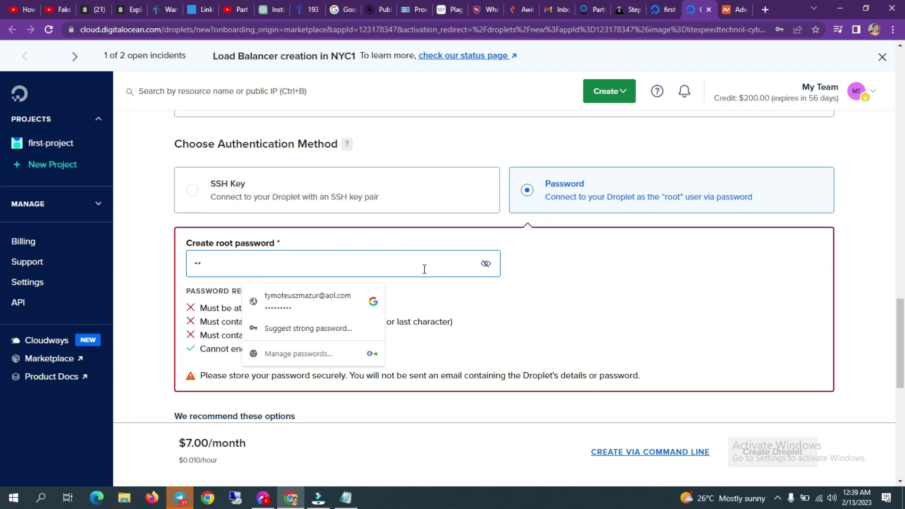
type("•••••••")
left_click(168, 277)
Set the droplet's hostname to "updateteams" in the final details.
scroll(348, 328, "down", 1)
scroll(347, 328, "down", 4)
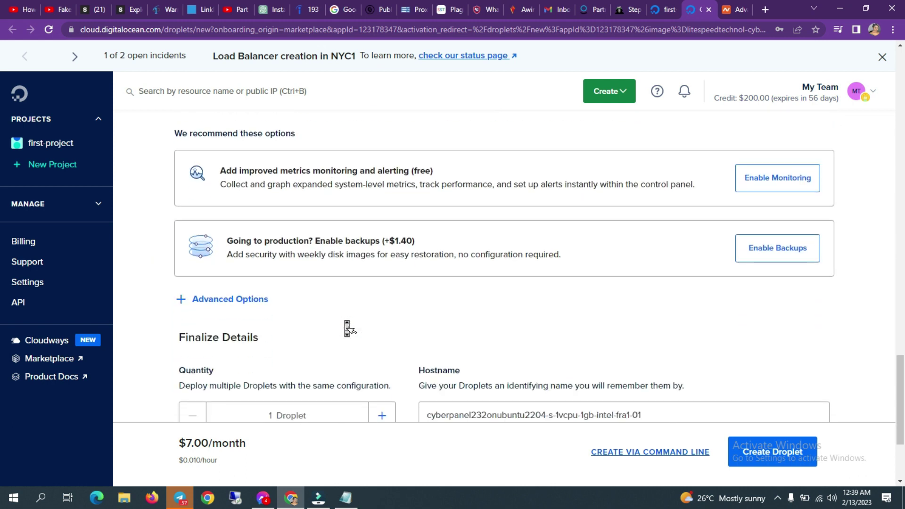
scroll(347, 329, "down", 3)
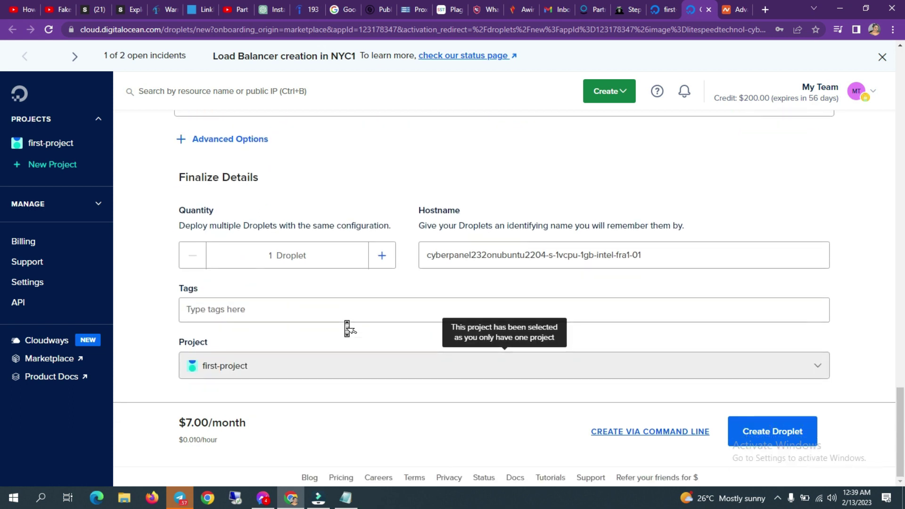
triple_click(528, 260)
type("updateteams")
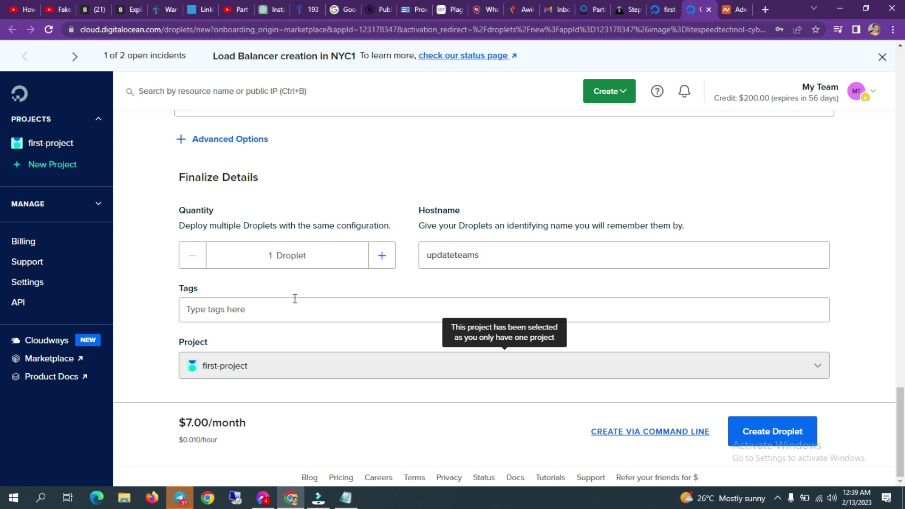
left_click(257, 314)
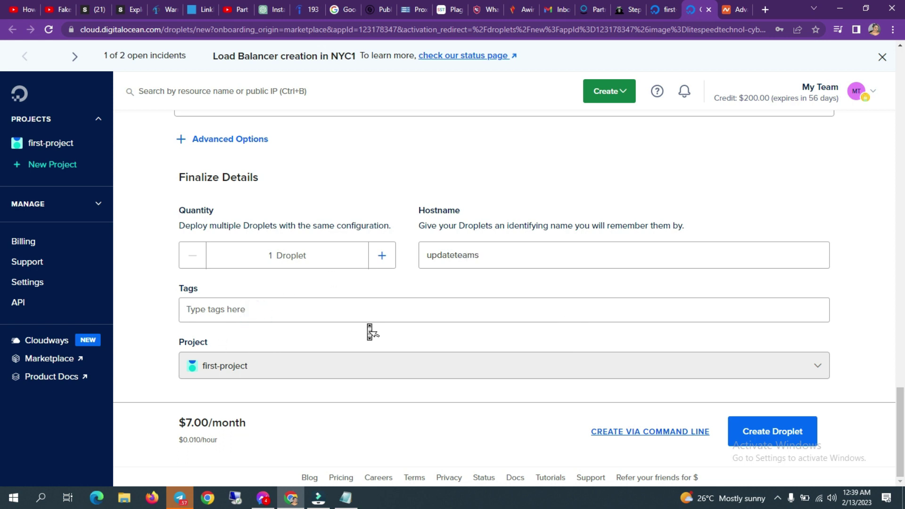
Recheck the droplet's configuration and hide all chat notifications covering the form.
scroll(457, 346, "up", 20)
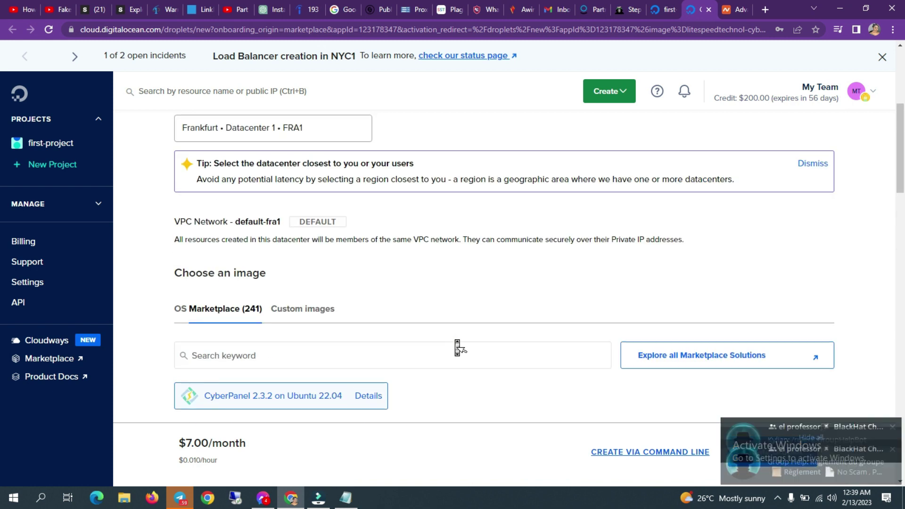
scroll(457, 348, "down", 20)
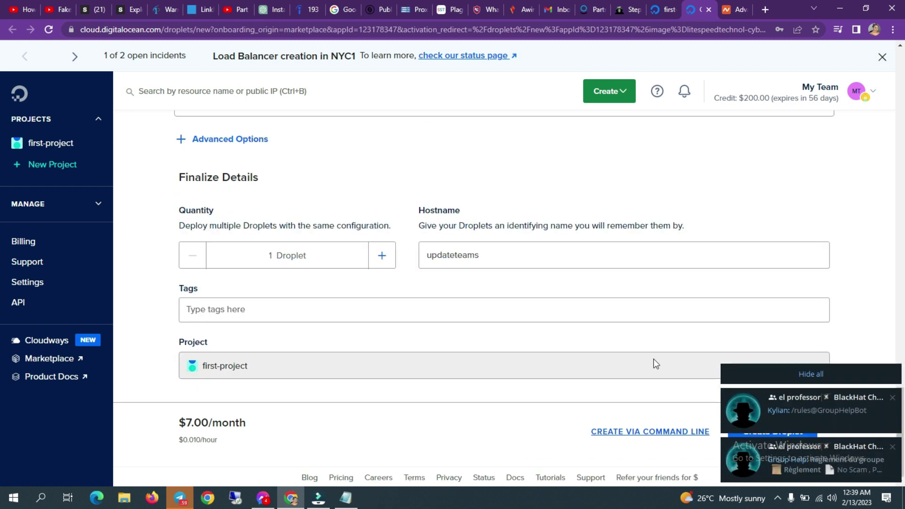
left_click(796, 380)
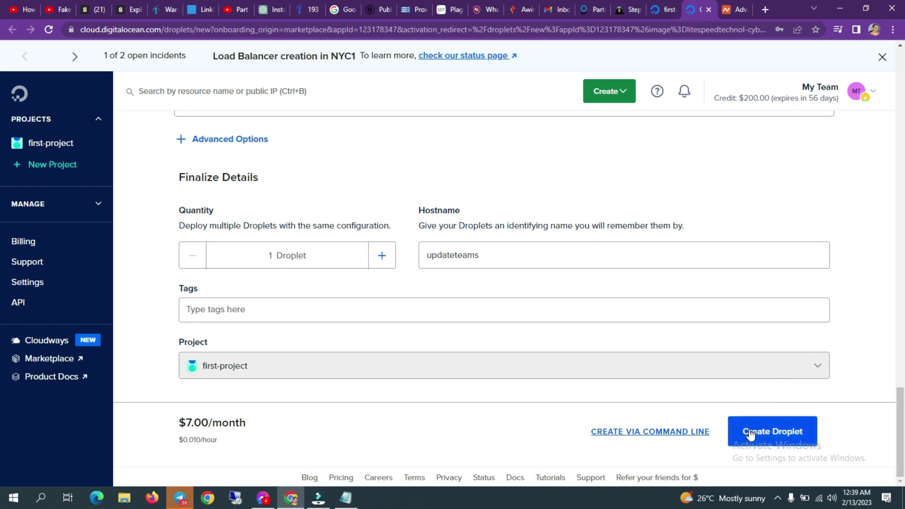
Create the droplet with the current configuration and dismiss the browser's offer to update the saved password.
left_click(750, 432)
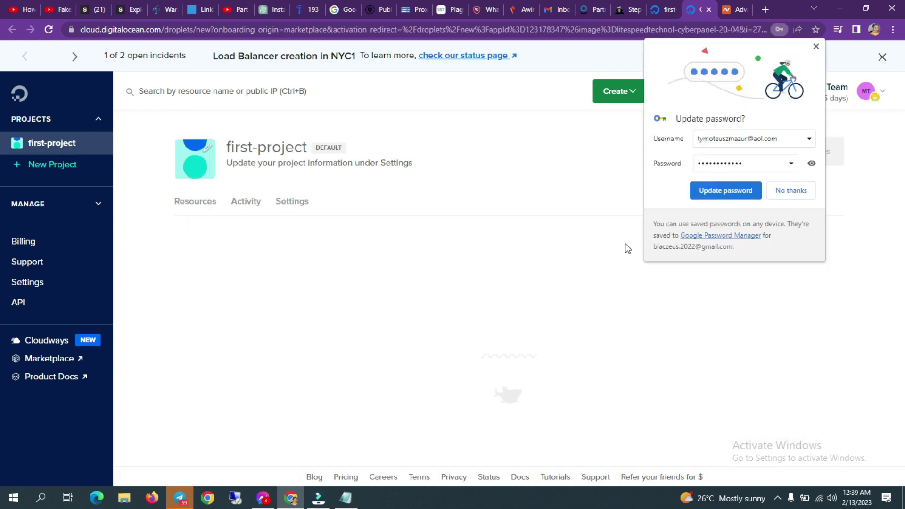
left_click(817, 50)
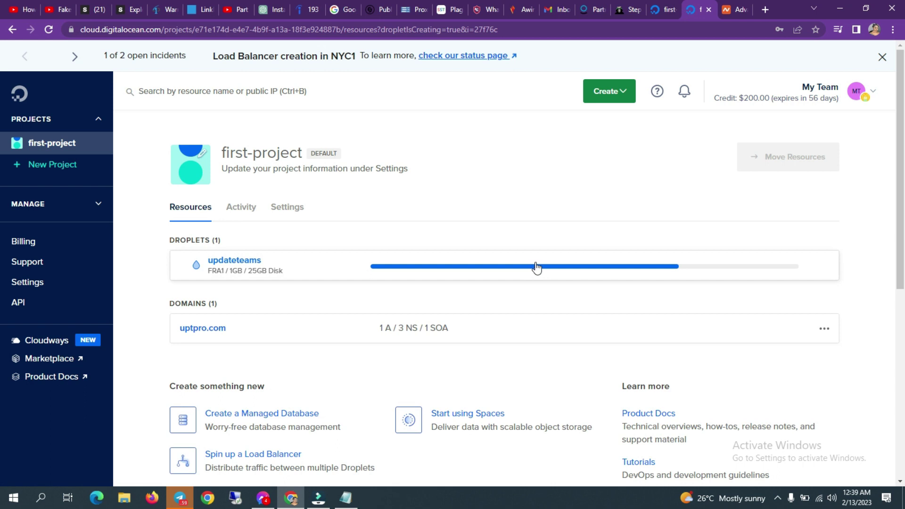
Switch to Notepad and add the paragraph "after creating a project, lets link it to our domain" below the existing notes.
left_click(346, 497)
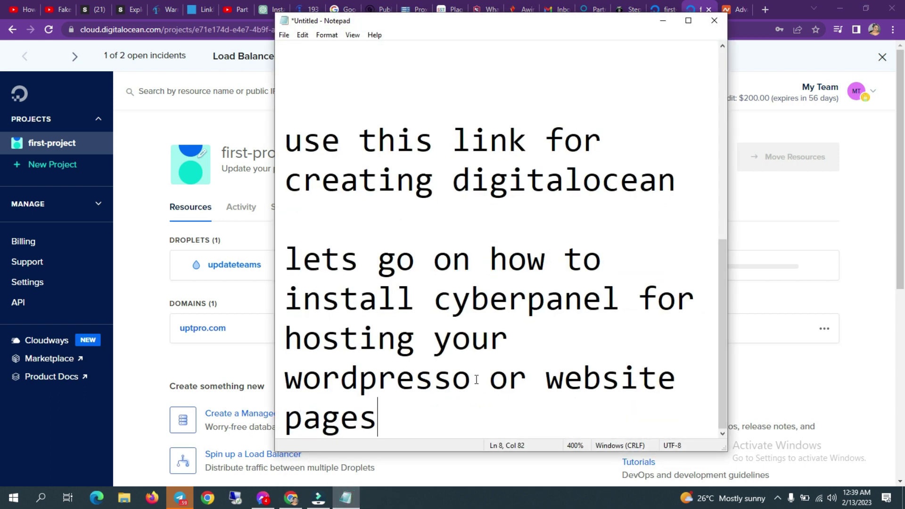
key("Return")
key("Return")
type("af")
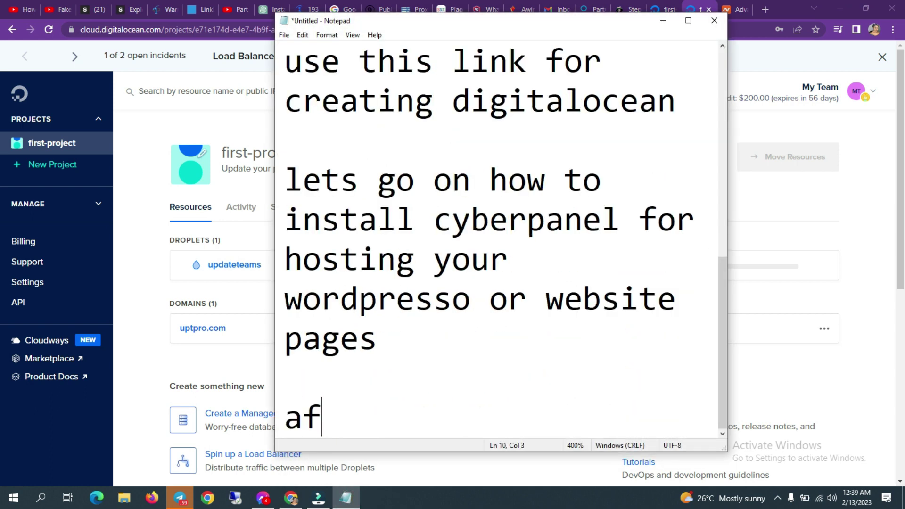
type("ter cre")
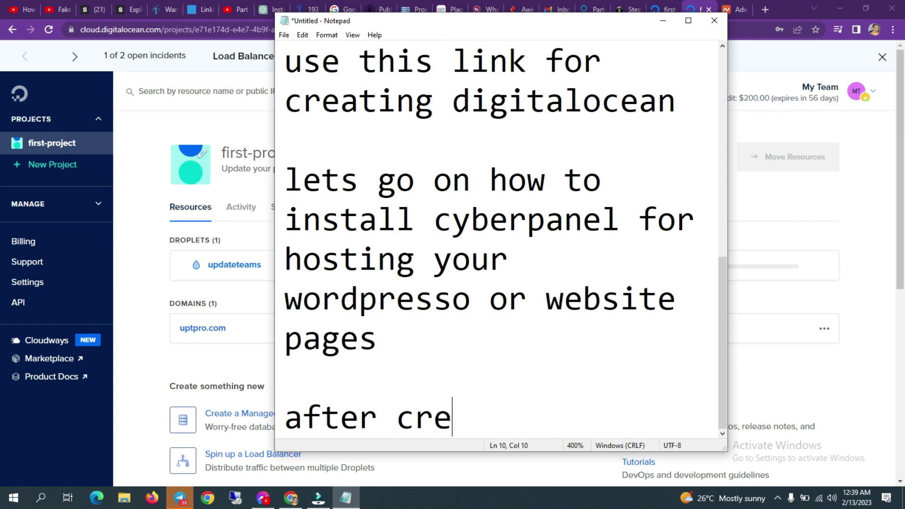
type("ating a")
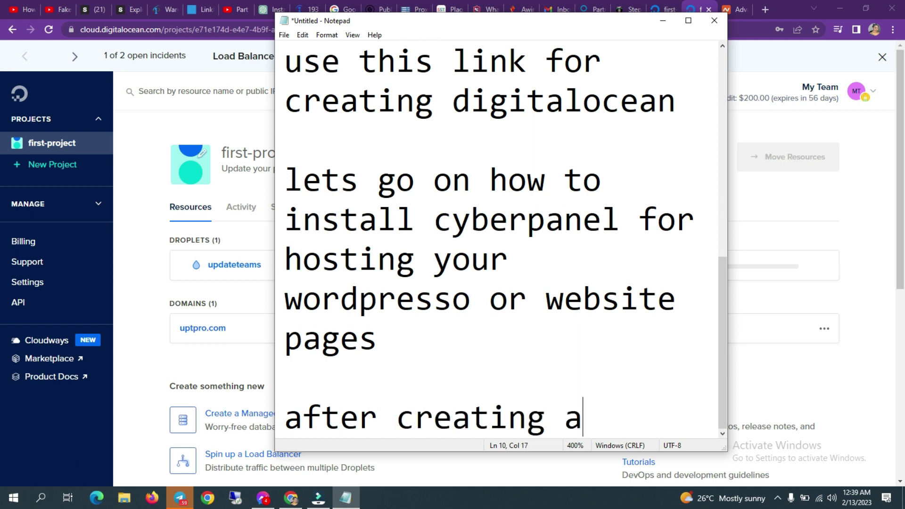
type(" project")
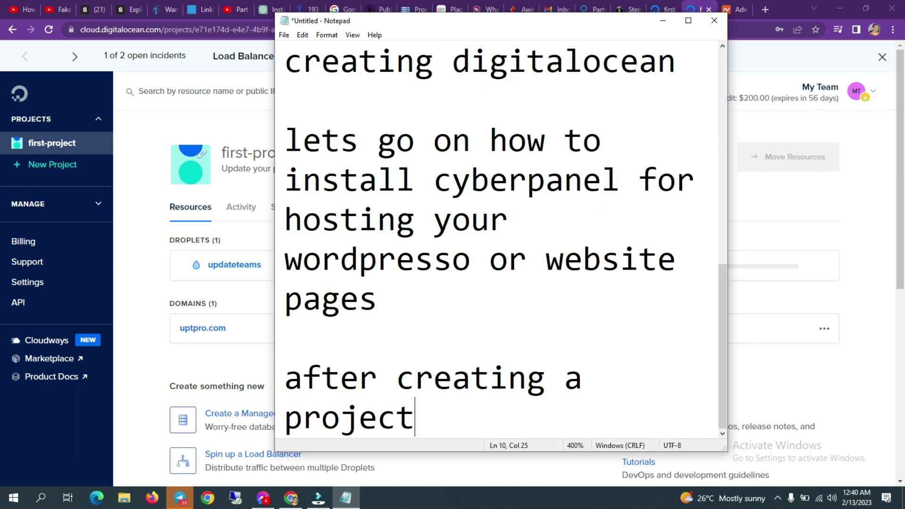
type(" i")
key("BackSpace")
key("BackSpace")
type(", lets ")
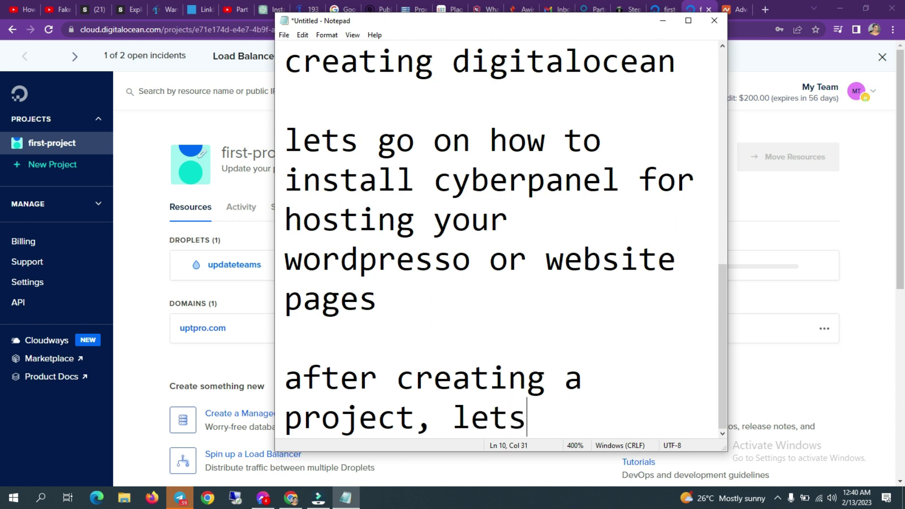
type("link it ")
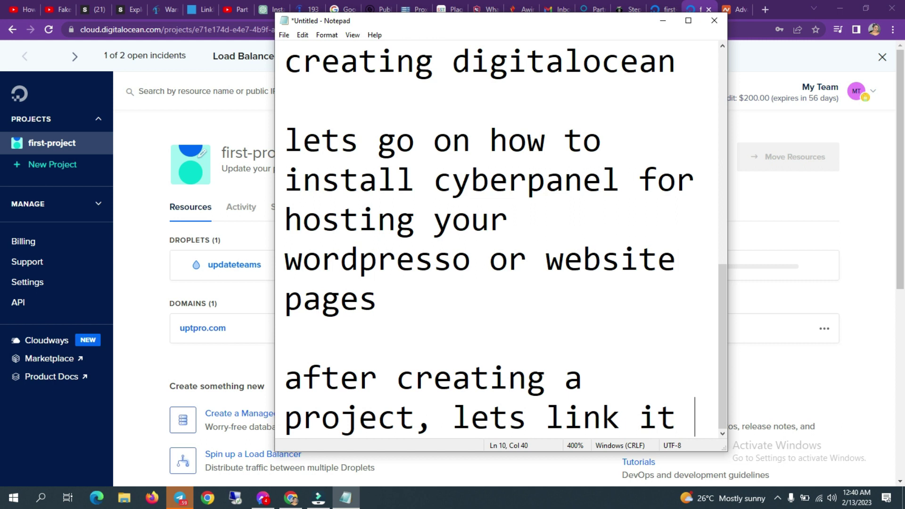
type("to our")
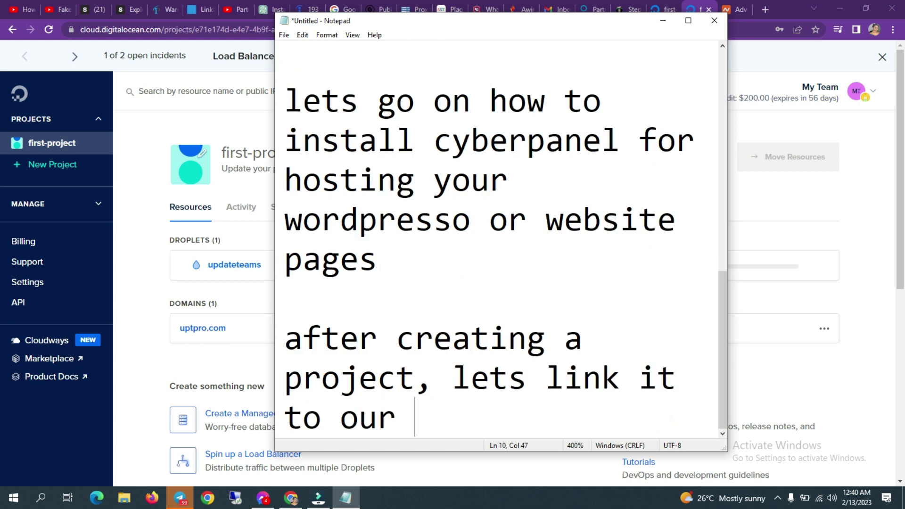
type(" domain")
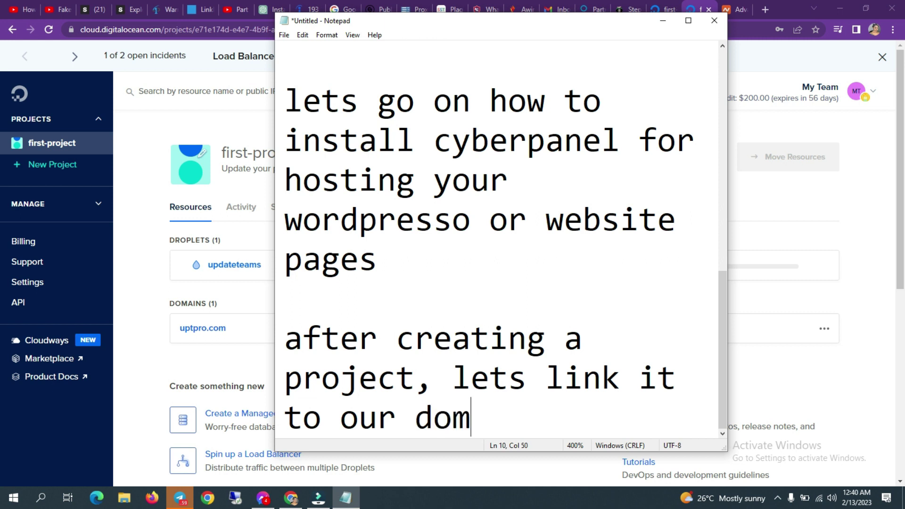
left_click(663, 21)
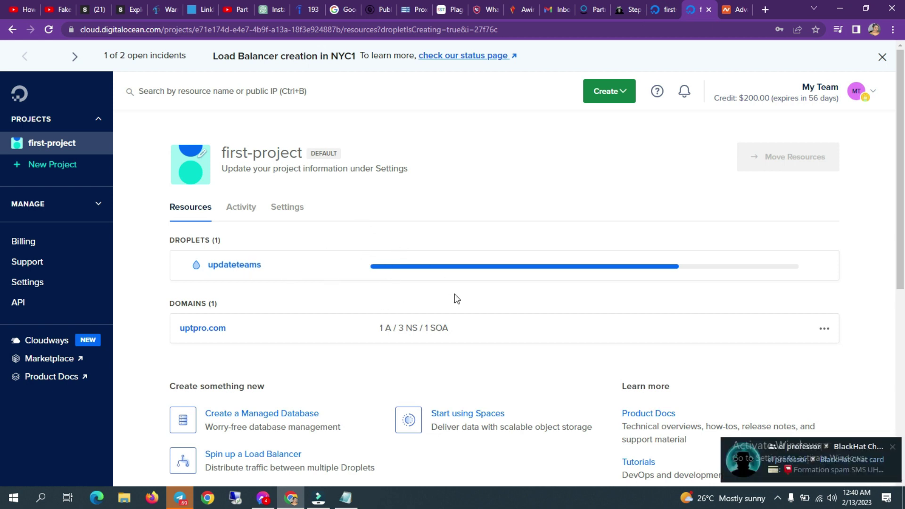
Delete the uptpro.com domain from first-project's resources in DigitalOcean.
left_click(826, 330)
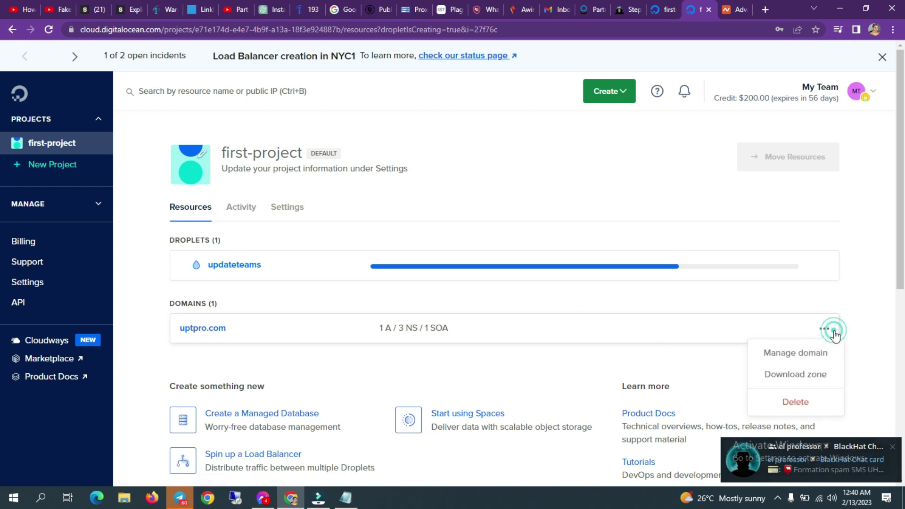
left_click(802, 403)
left_click(756, 421)
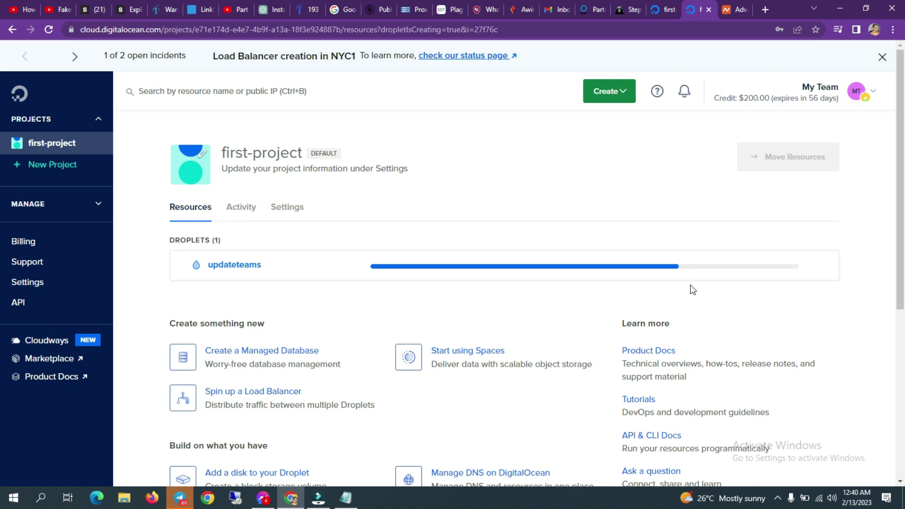
Switch to Notepad and add a new paragraph reading "so it takes a little time".
left_click(346, 498)
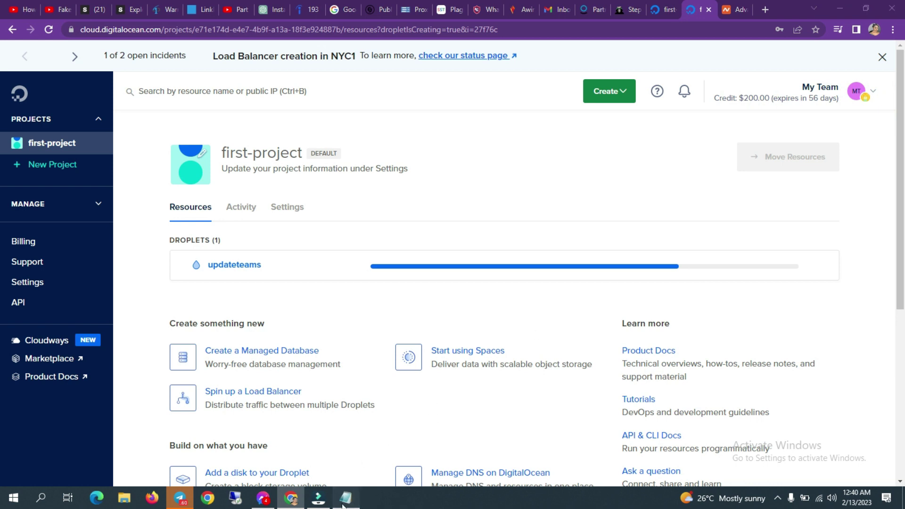
key("Return")
key("Return")
type("so ")
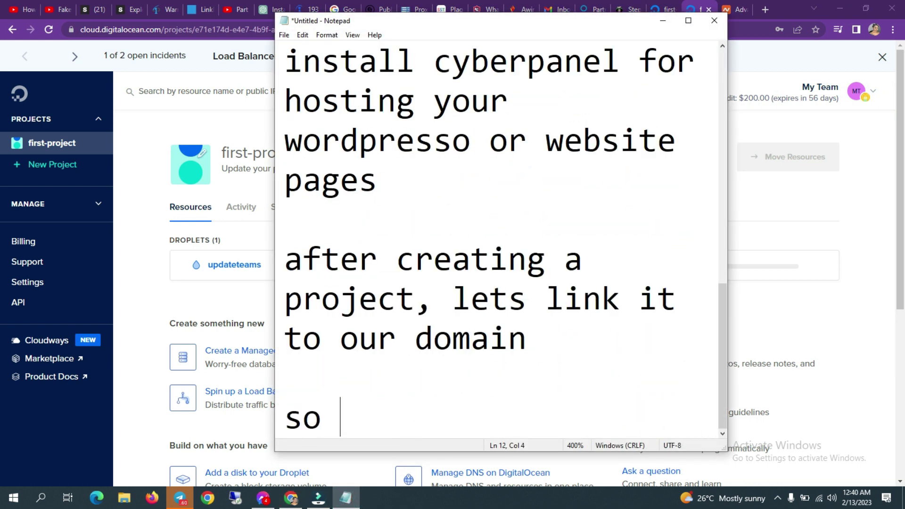
type("it takes")
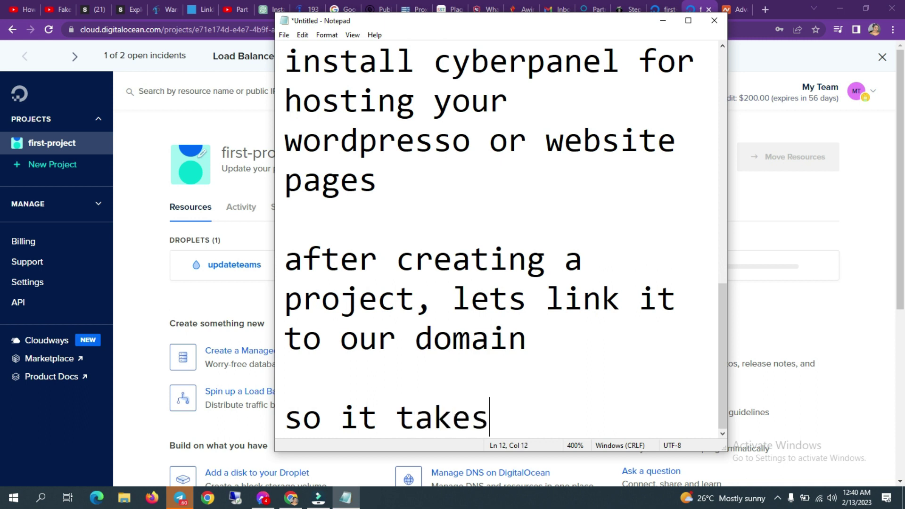
type(" a litt")
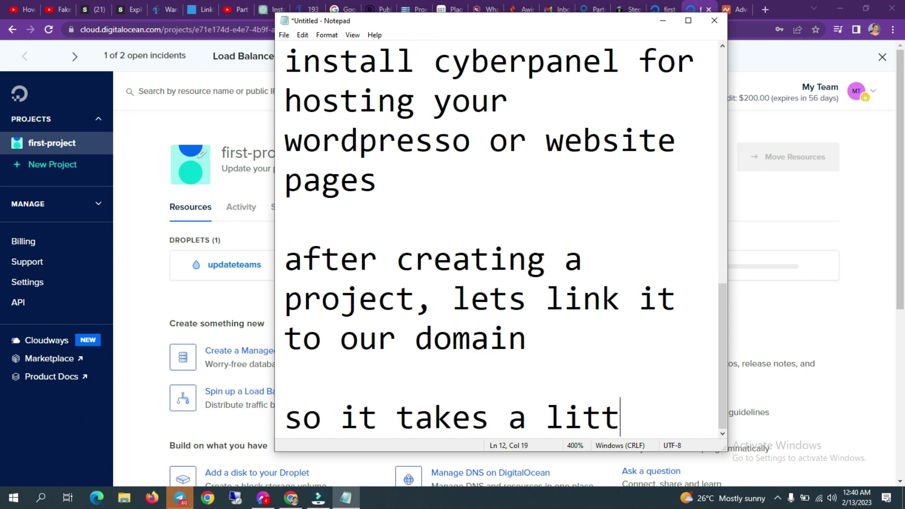
type("le time")
Leave blank lines and write "buy namecheap domain for this and remember to use the link below this video to get discount" in the note.
key("Return")
key("Return")
key("Return")
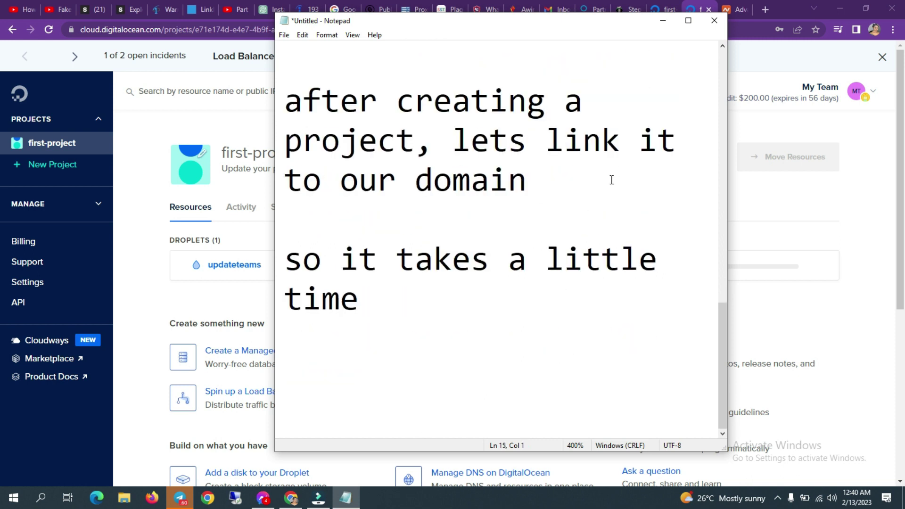
type("buy m")
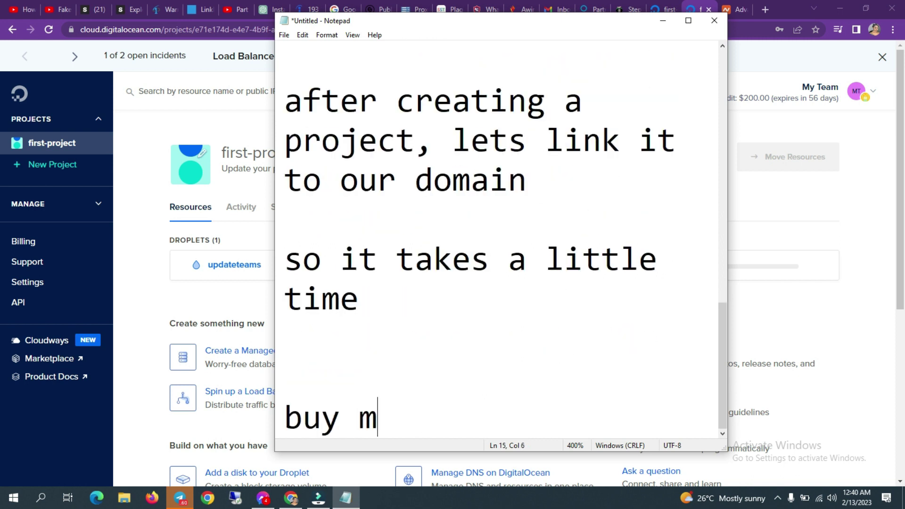
key("BackSpace")
type("namec")
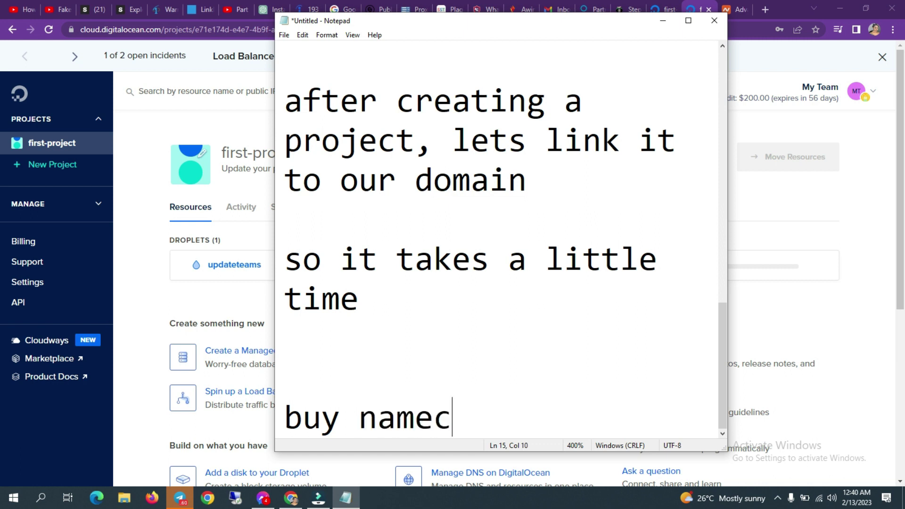
type("heap domain fior")
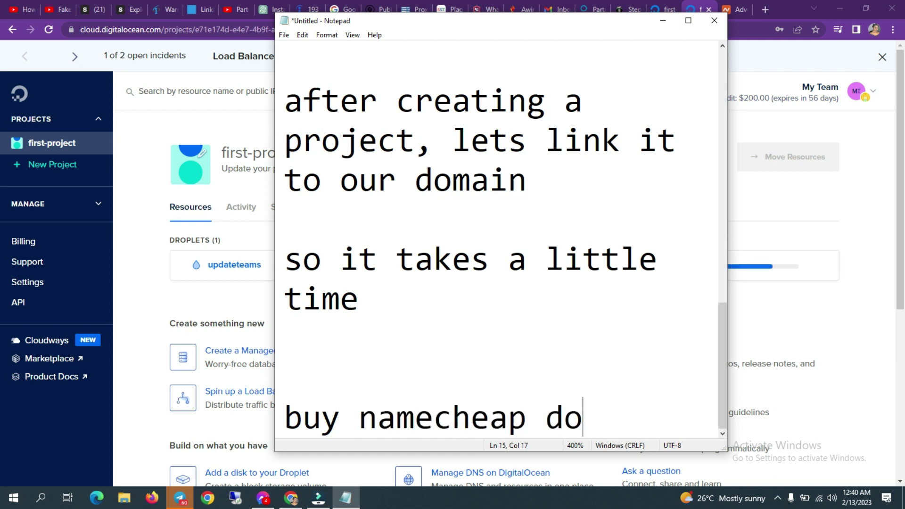
key("BackSpace")
key("BackSpace")
key("BackSpace")
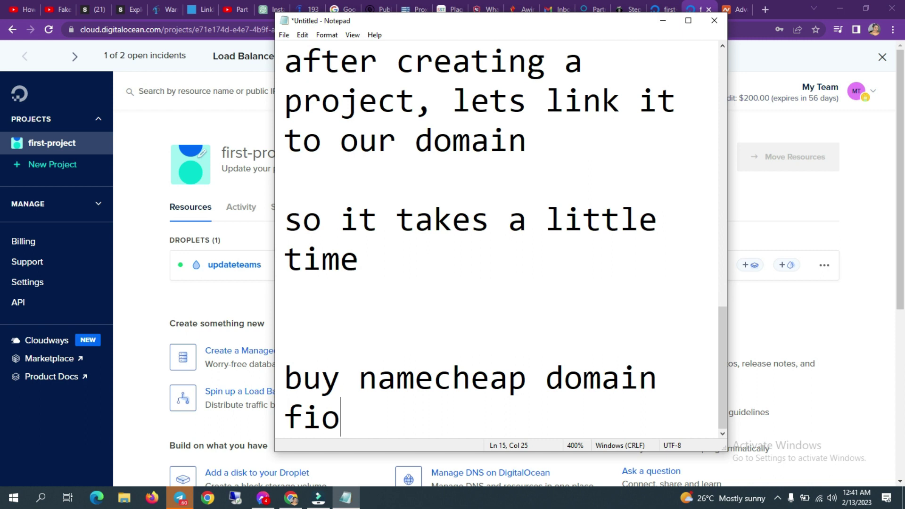
type("or this")
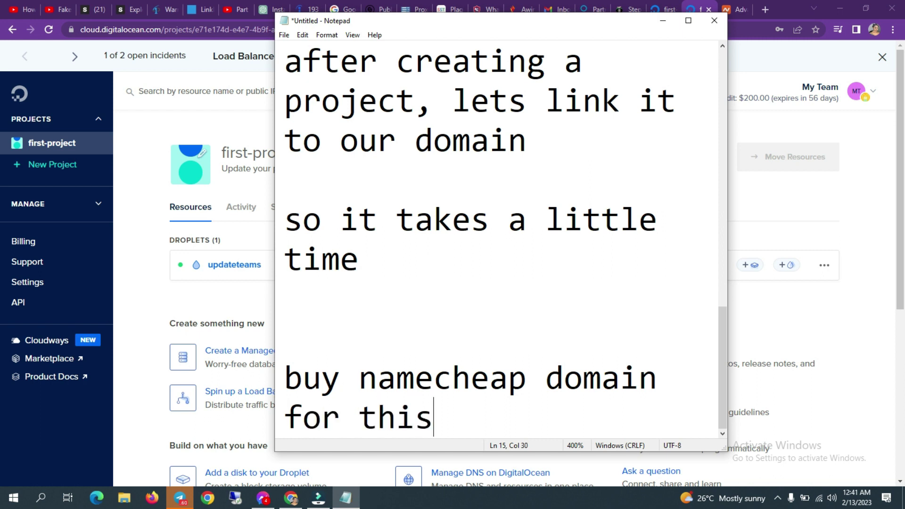
type(" and re")
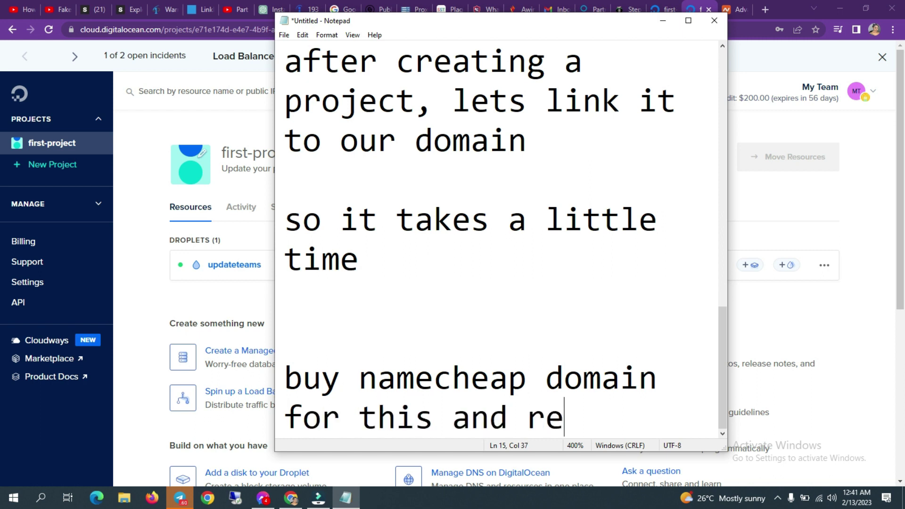
type("member ")
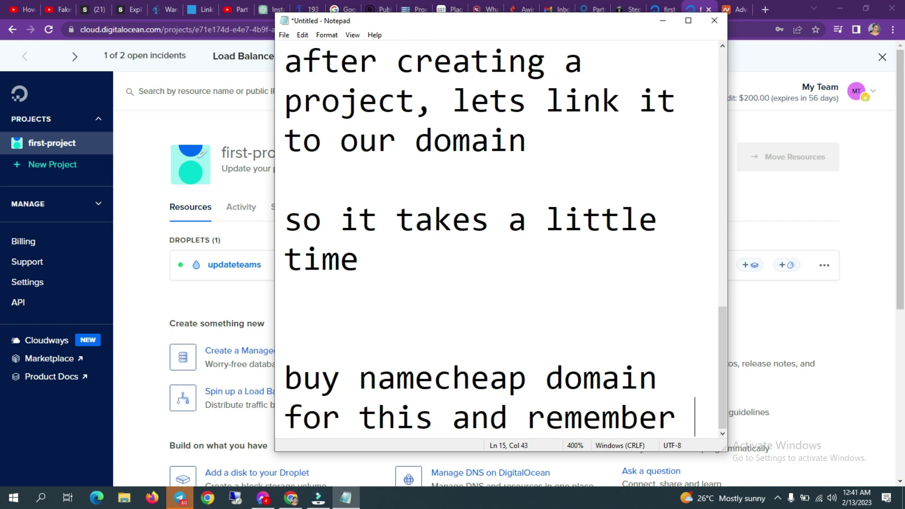
type("to use th")
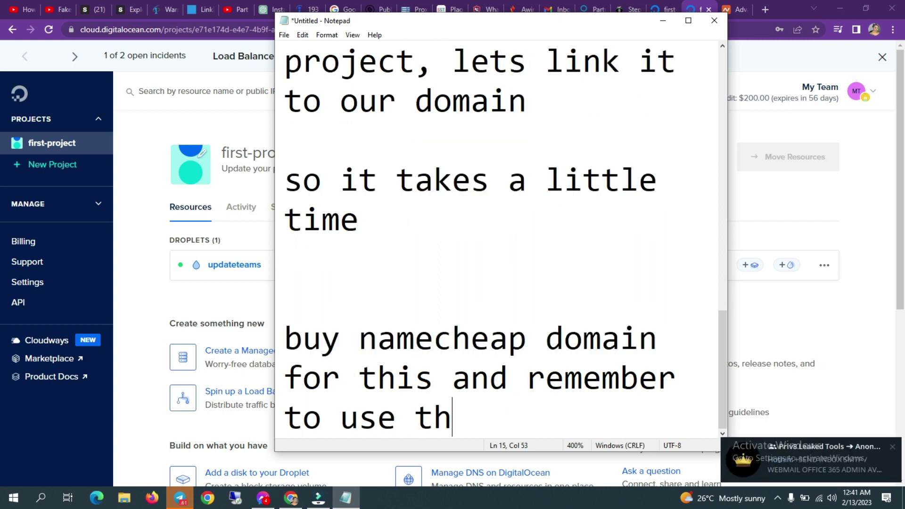
type("e link belo")
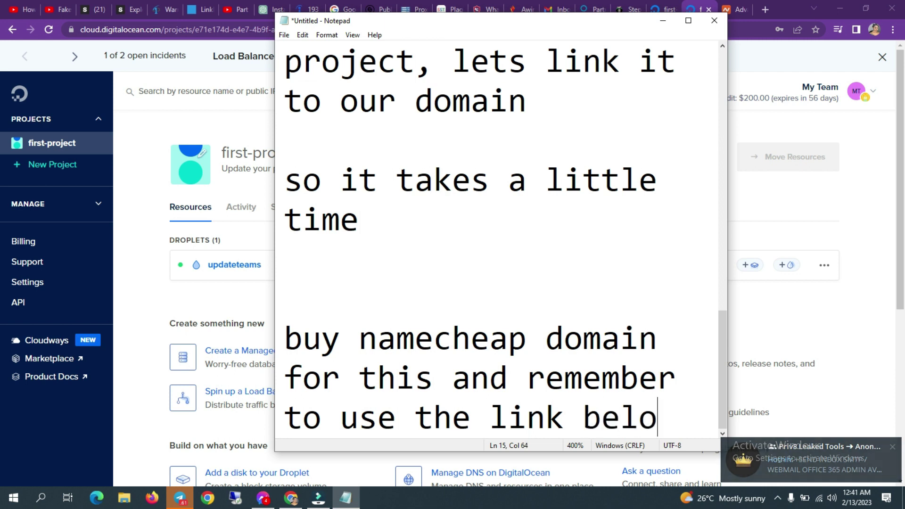
type("w this")
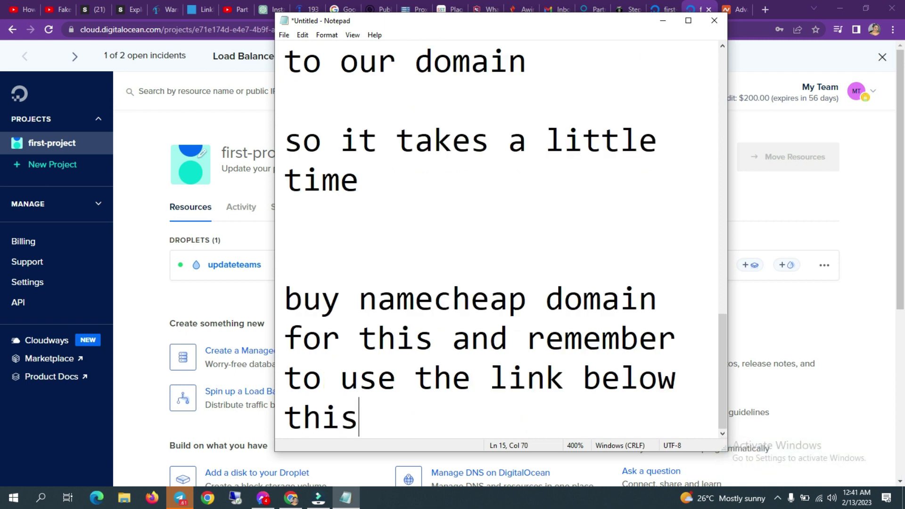
type(" video to ")
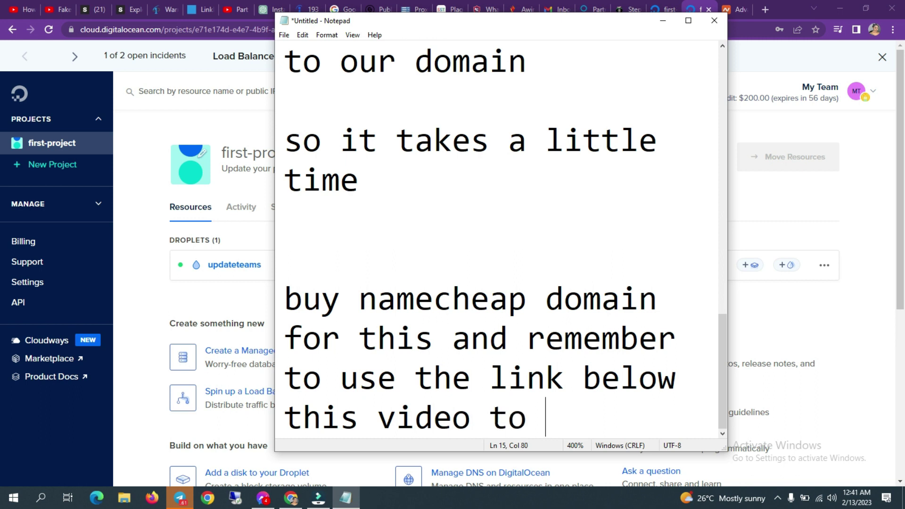
type("get disc")
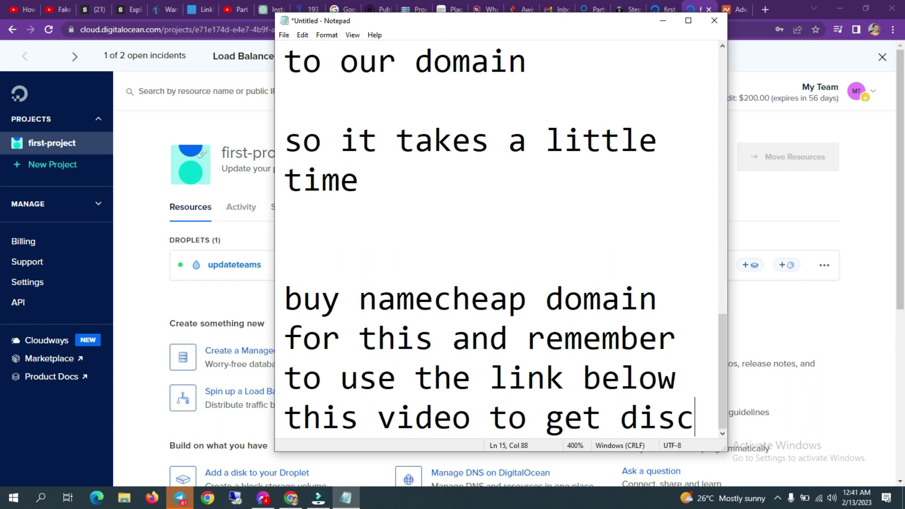
type("ount")
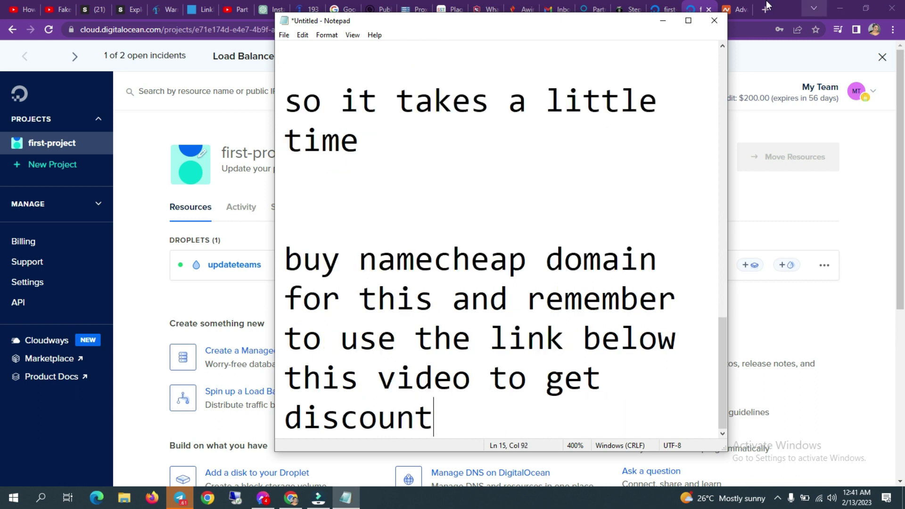
left_click(662, 20)
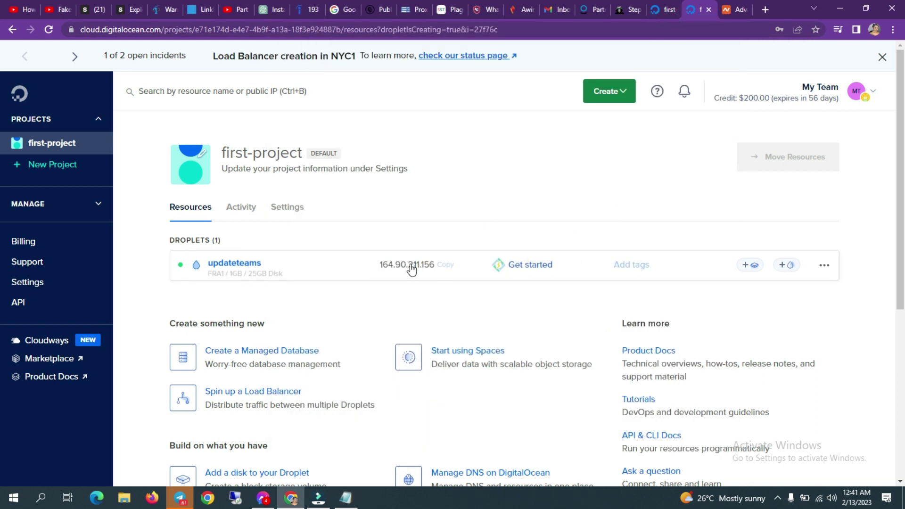
Copy the updateteams droplet's IP address and switch to Namecheap's Advanced DNS page for uptpro.com.
left_click(449, 270)
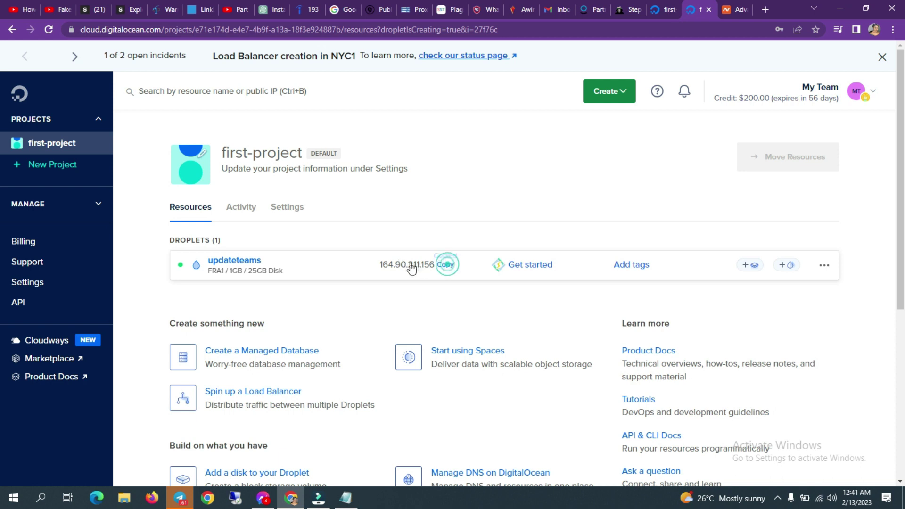
left_click(733, 7)
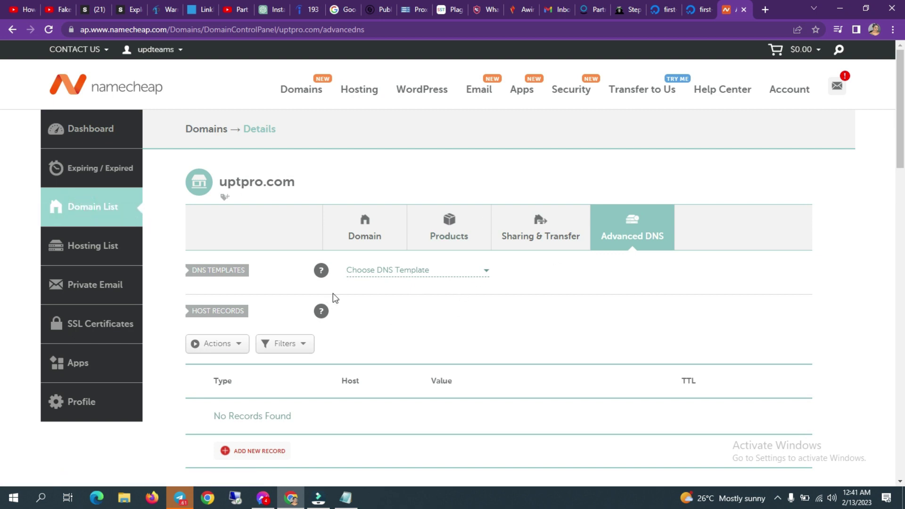
Reopen the Advanced DNS settings of uptpro.com, going from the Namecheap dashboard through the domain list.
left_click(83, 131)
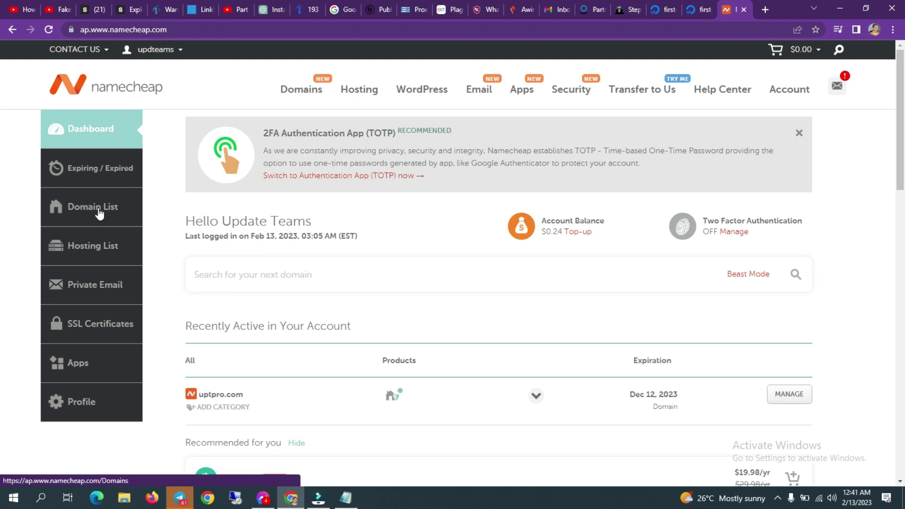
left_click(89, 209)
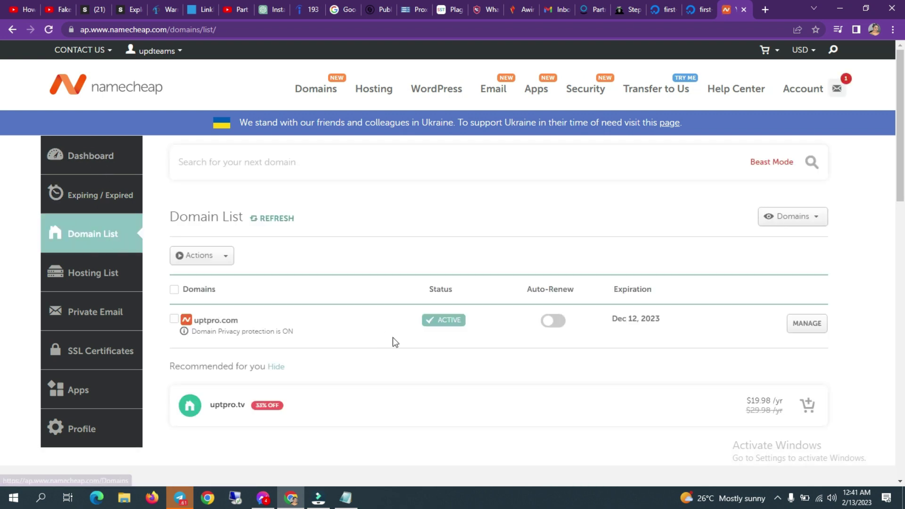
left_click(806, 325)
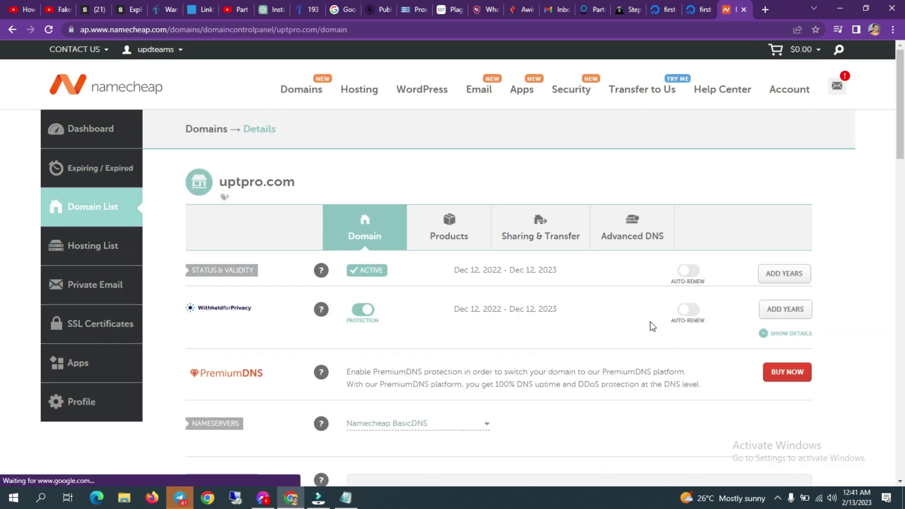
left_click(631, 232)
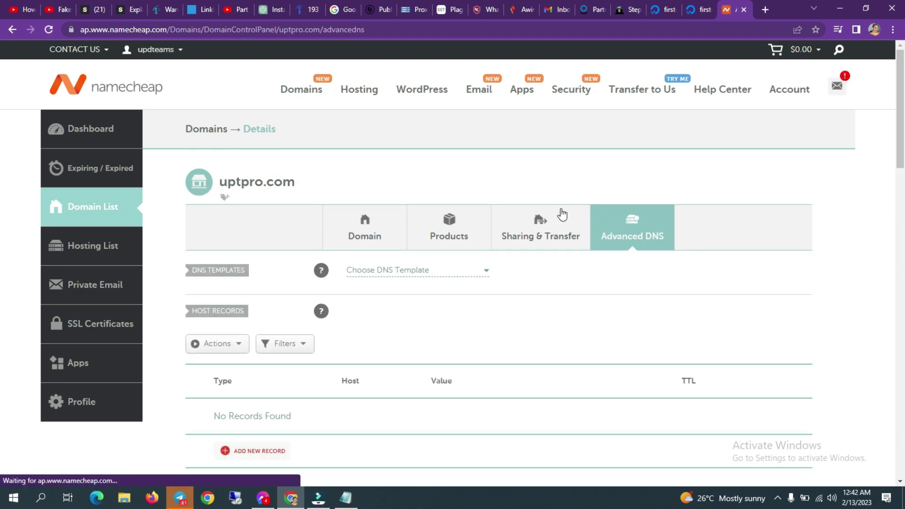
Add a host A Record for @ with the value 164.90.211.156 and automatic TTL, checking the address against the droplet, and save it.
scroll(505, 279, "down", 5)
scroll(506, 279, "up", 1)
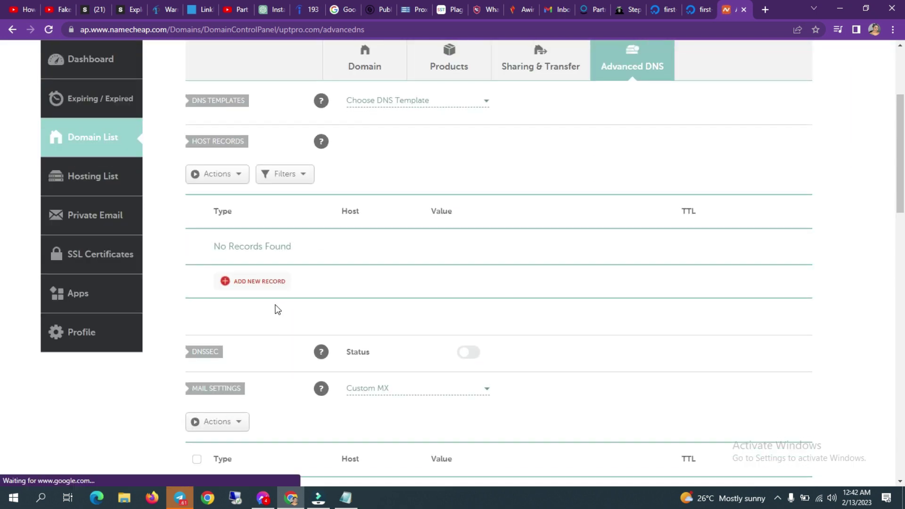
left_click(258, 281)
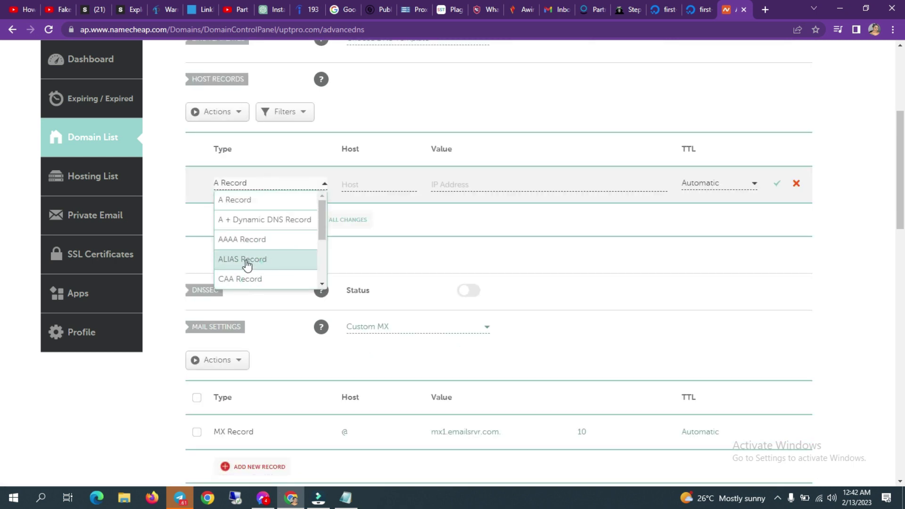
left_click(239, 204)
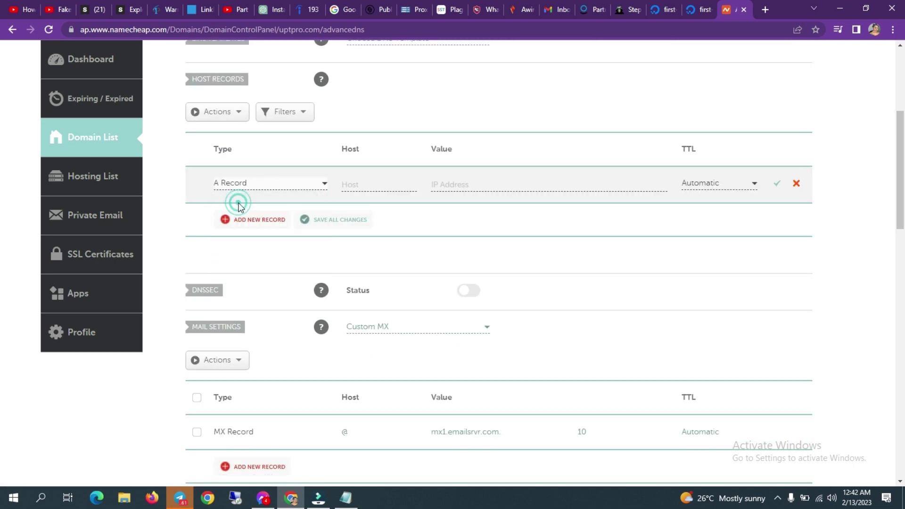
left_click(350, 187)
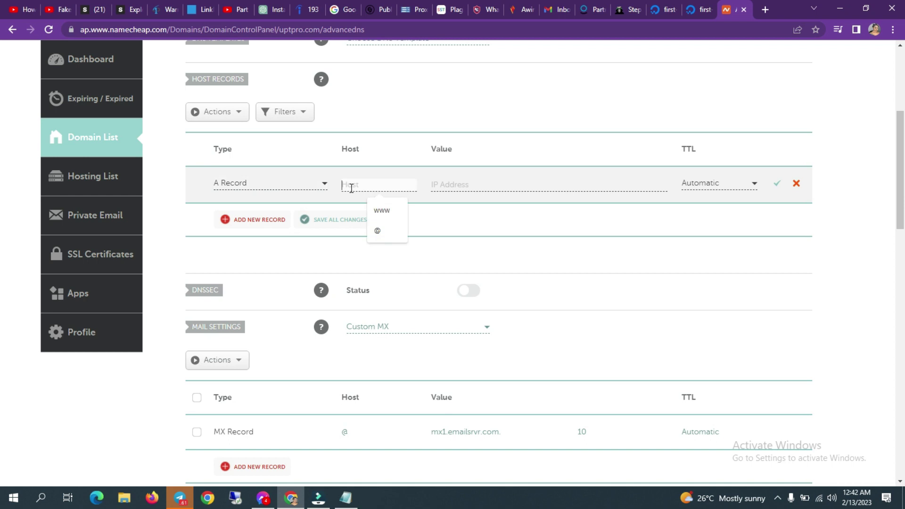
type("@")
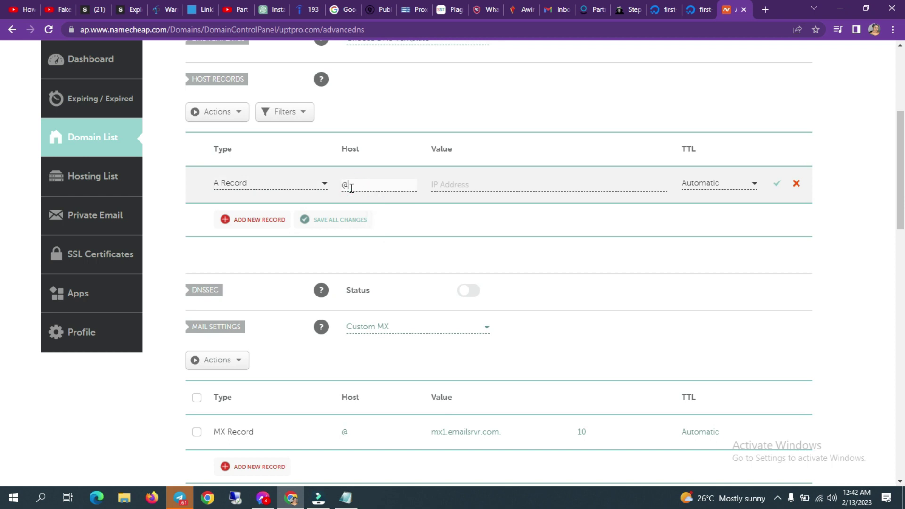
left_click(471, 184)
key("ctrl+v")
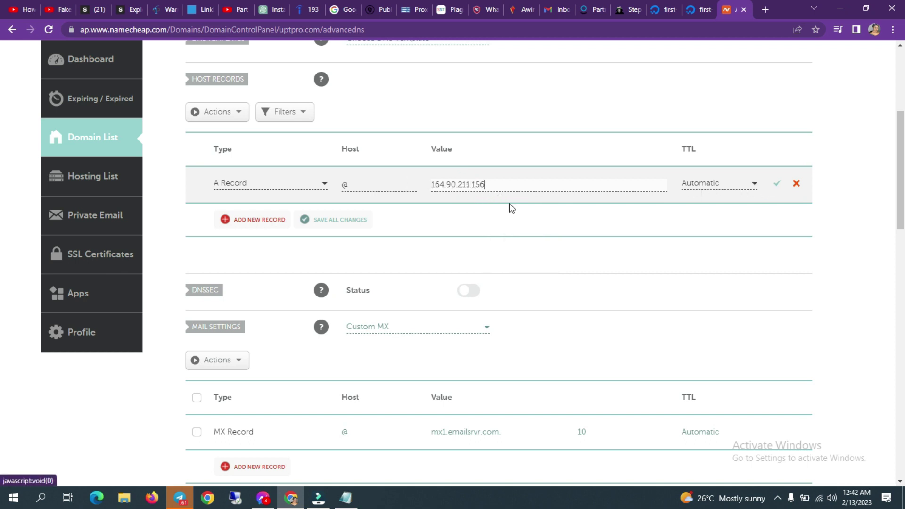
left_click(694, 8)
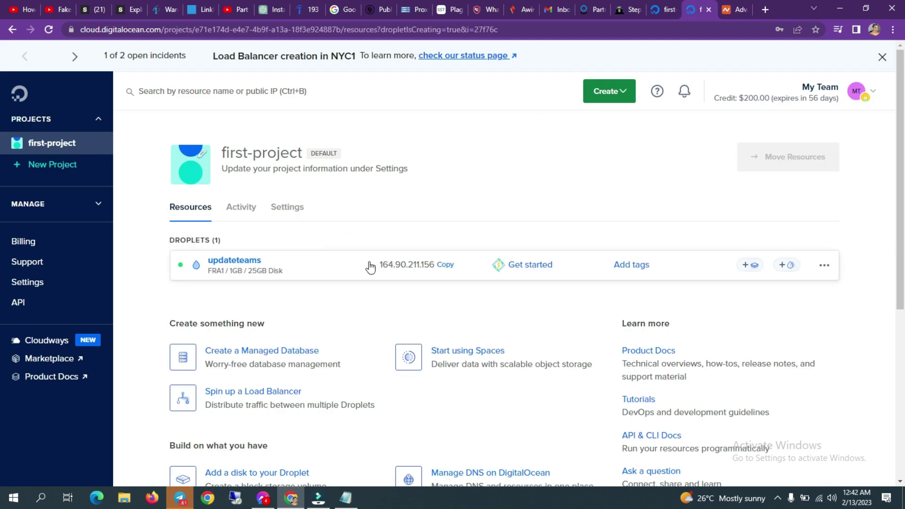
left_click(736, 10)
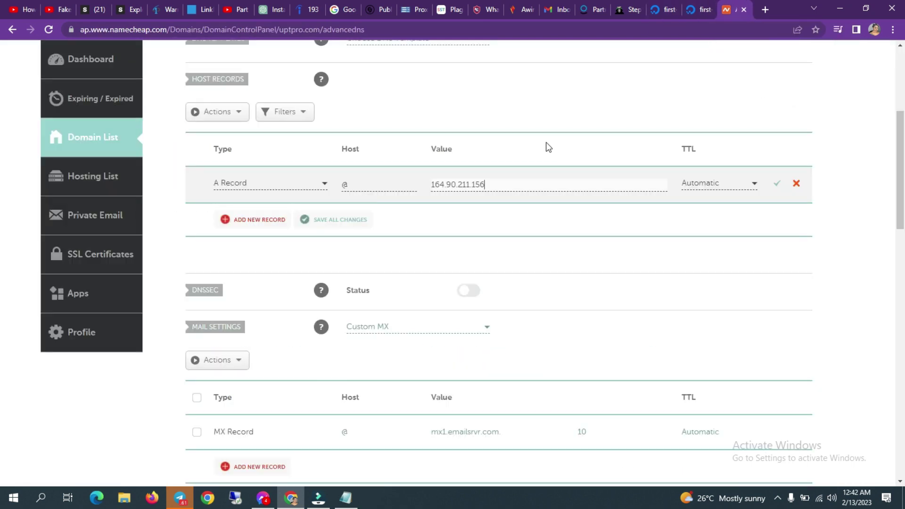
left_click(776, 184)
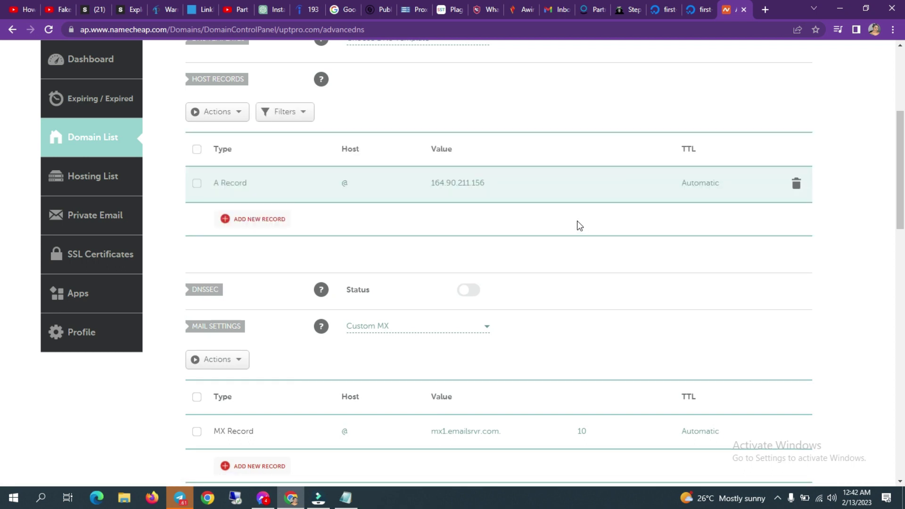
Add a second A Record for host www with the updateteams droplet's copied IP address 164.90.211.156 and save it.
left_click(249, 220)
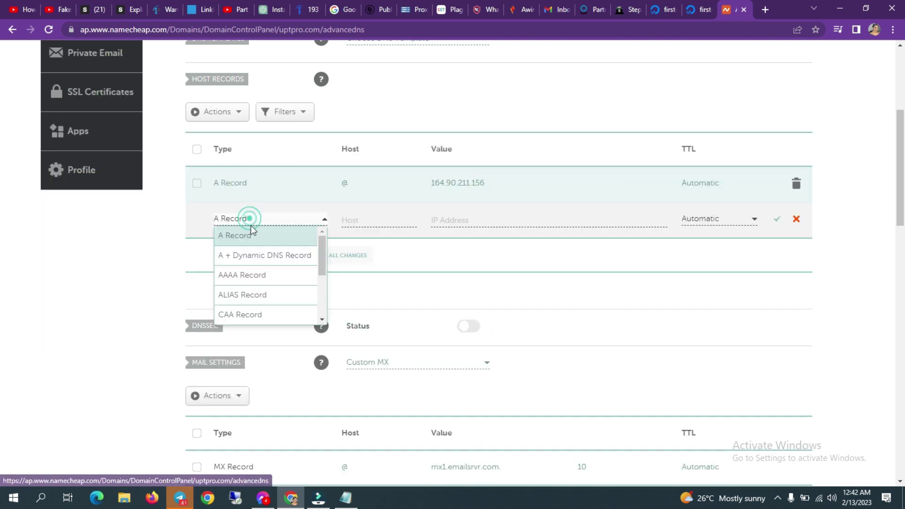
left_click(243, 240)
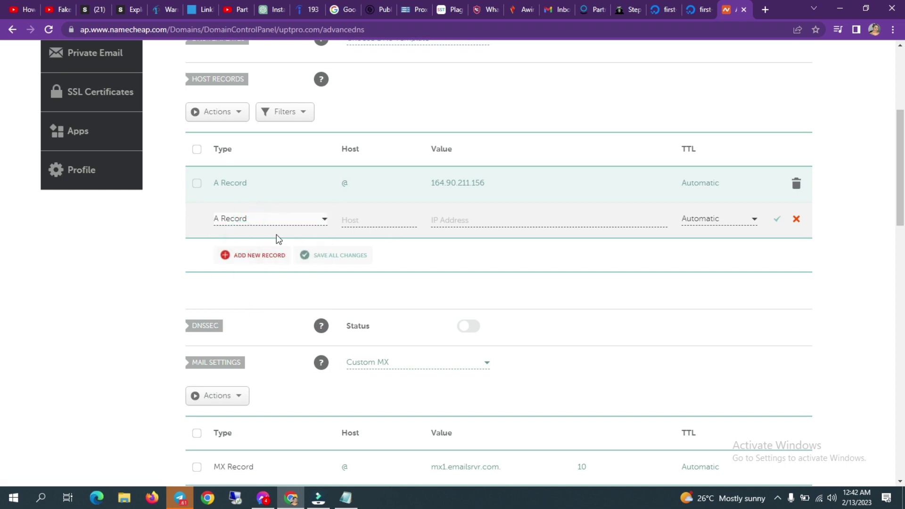
left_click(351, 218)
type("www")
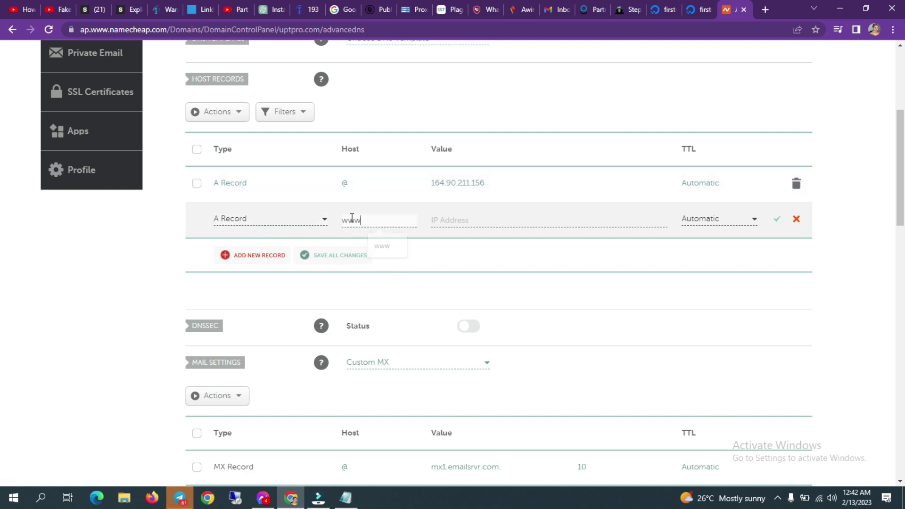
left_click(694, 11)
mouse_move(416, 268)
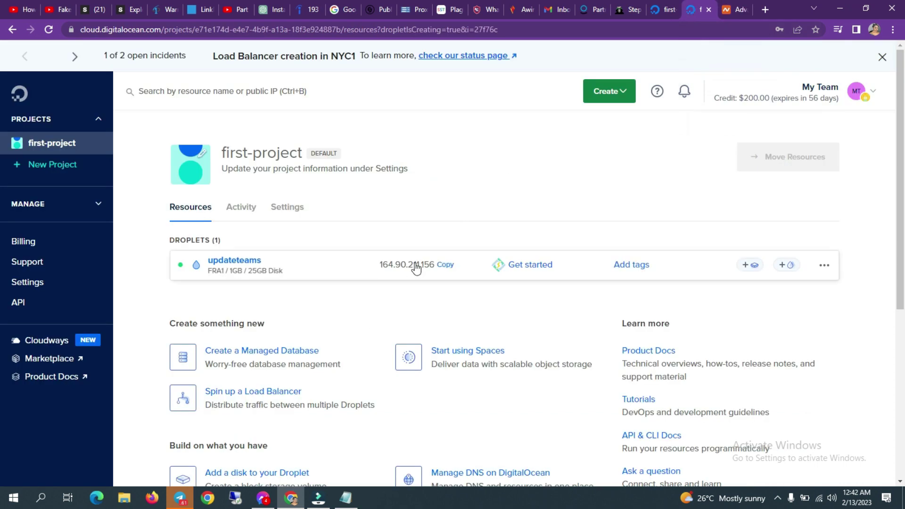
left_click(448, 271)
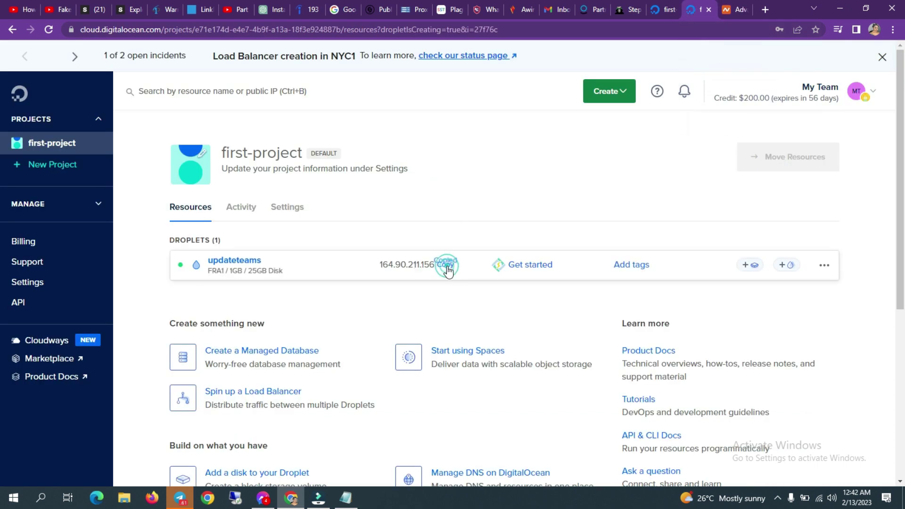
left_click(734, 9)
left_click(456, 218)
key("ctrl+v")
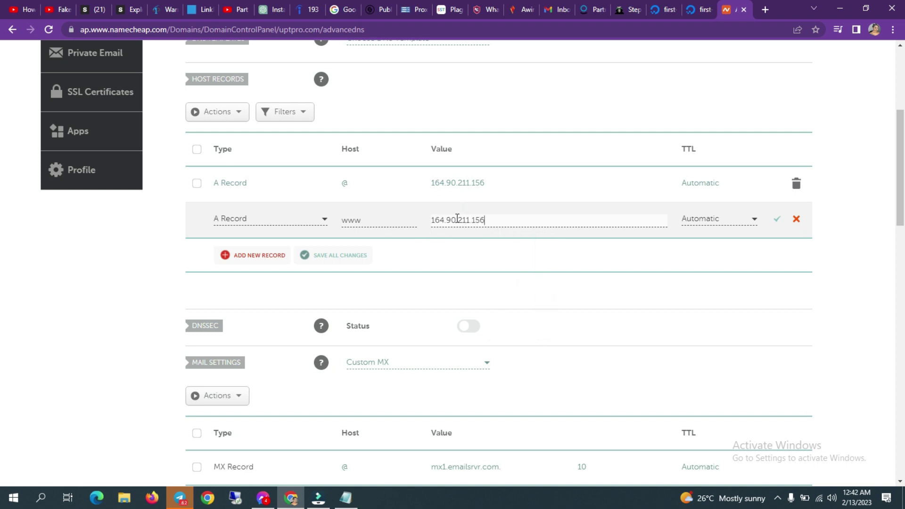
left_click(778, 219)
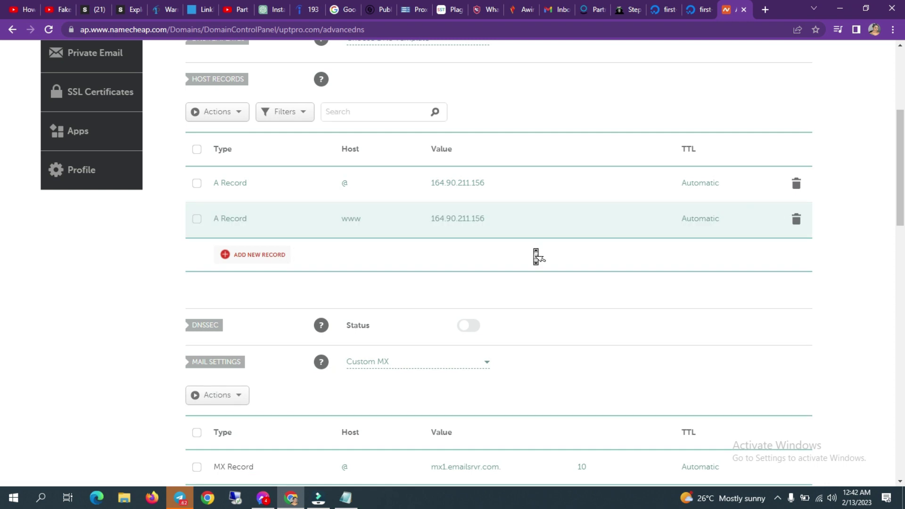
Copy the domain name uptpro.com from the Namecheap page heading and switch to the DigitalOcean project page.
scroll(536, 257, "up", 5)
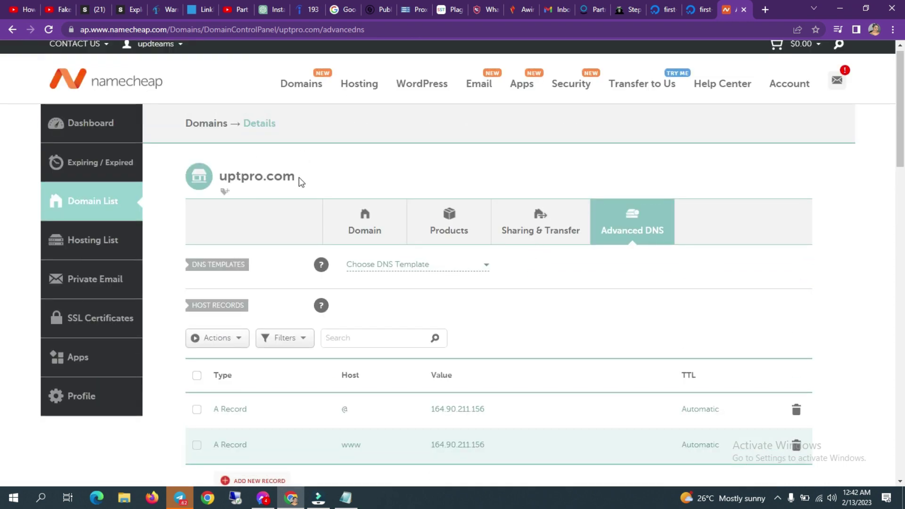
left_click_drag(300, 182, 220, 184)
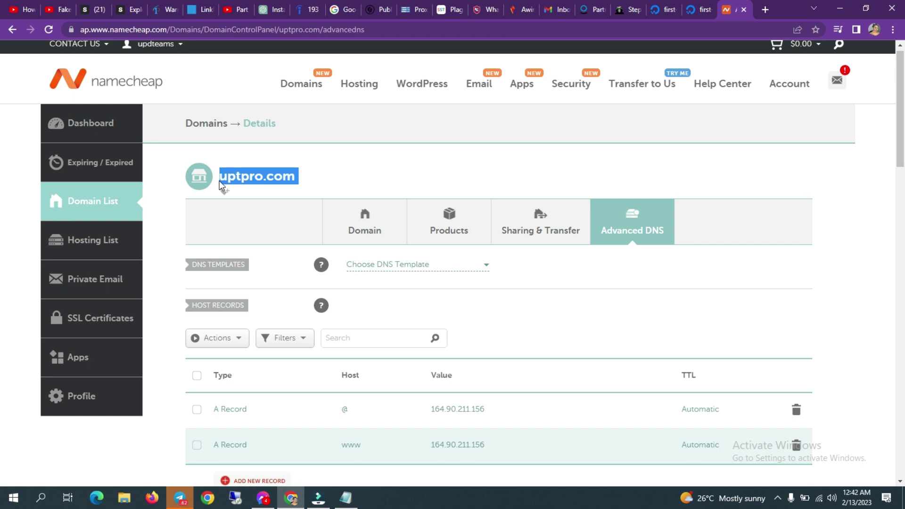
left_click(698, 9)
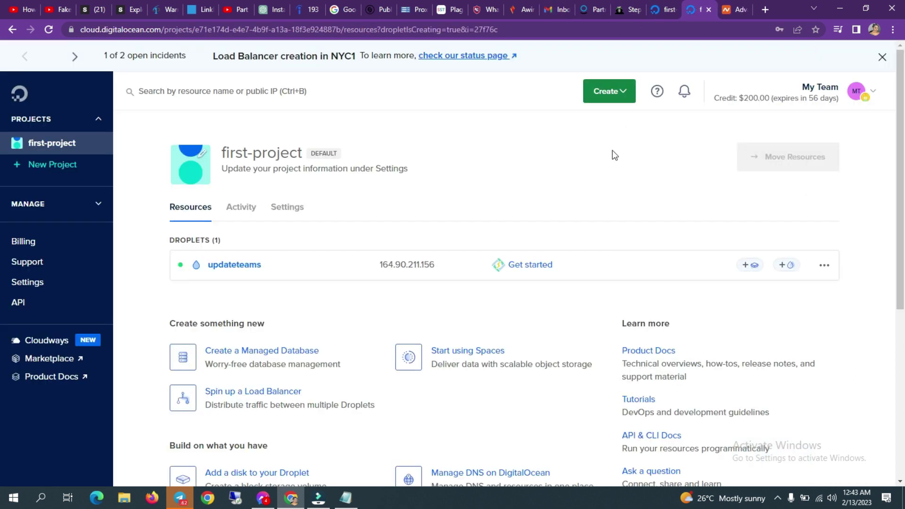
left_click(825, 265)
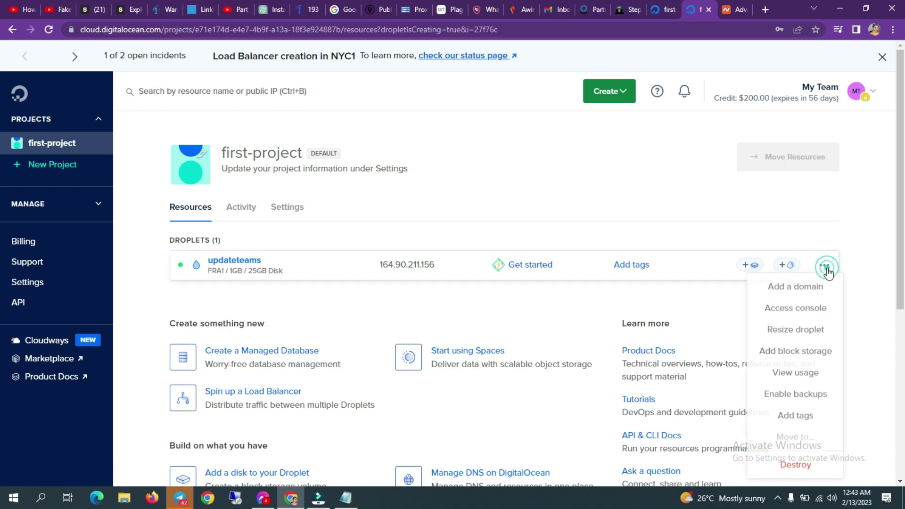
right_click(801, 293)
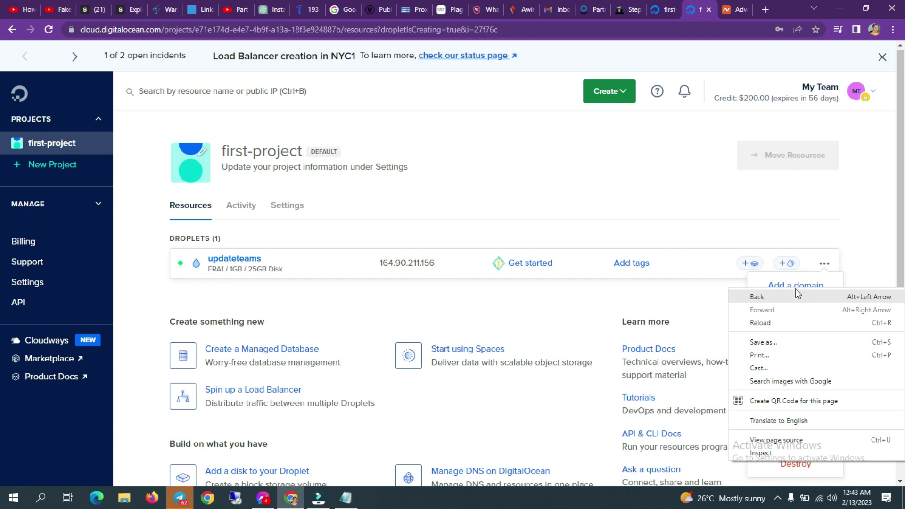
left_click(722, 224)
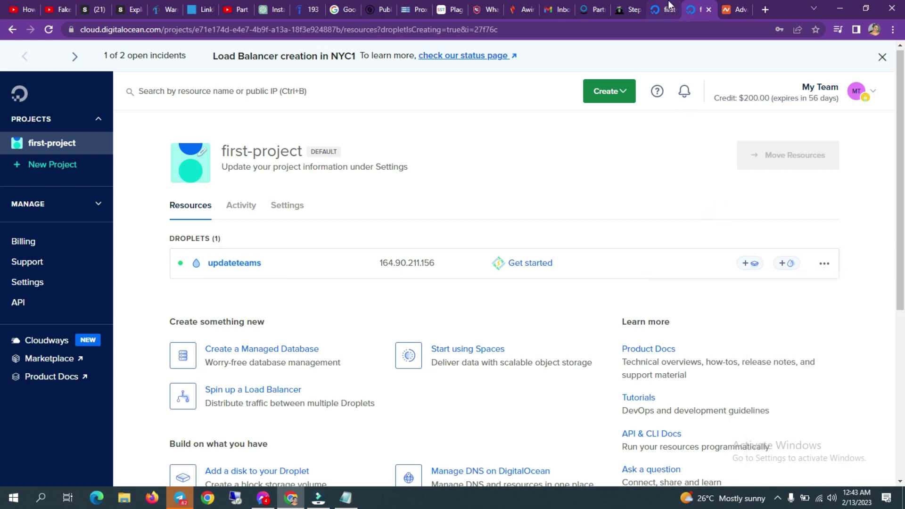
Show first-project's resources on the other open DigitalOcean page.
left_click(664, 9)
left_click(52, 143)
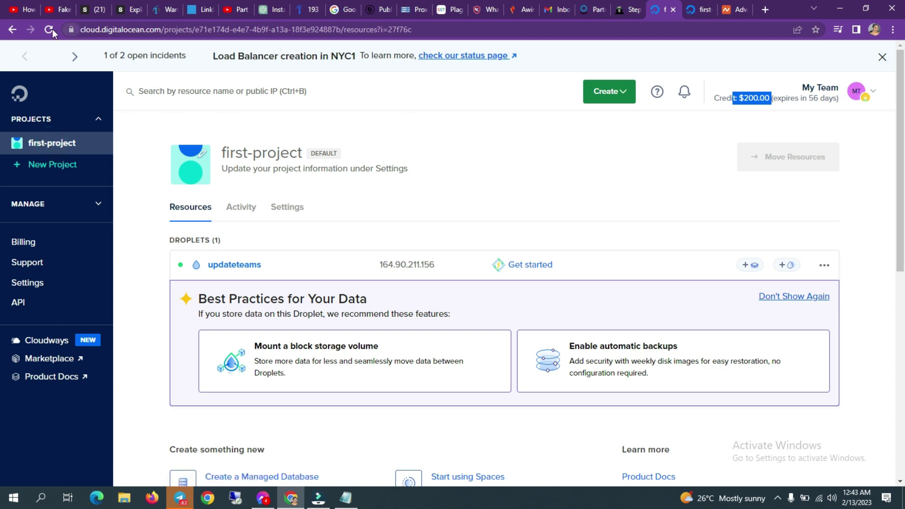
left_click(56, 166)
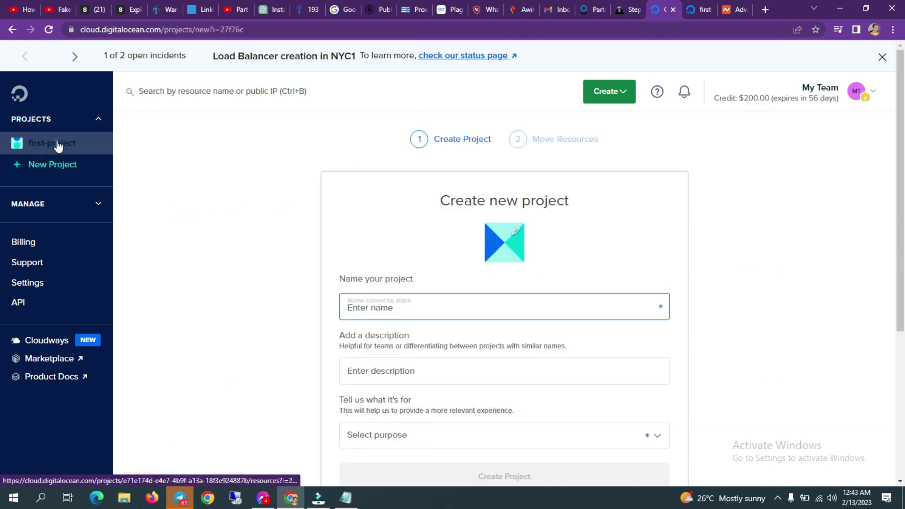
left_click(57, 144)
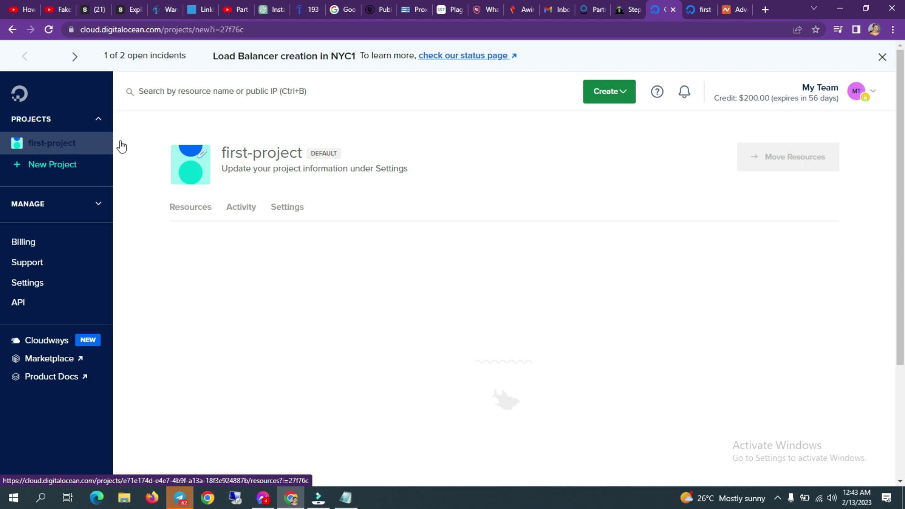
left_click(195, 211)
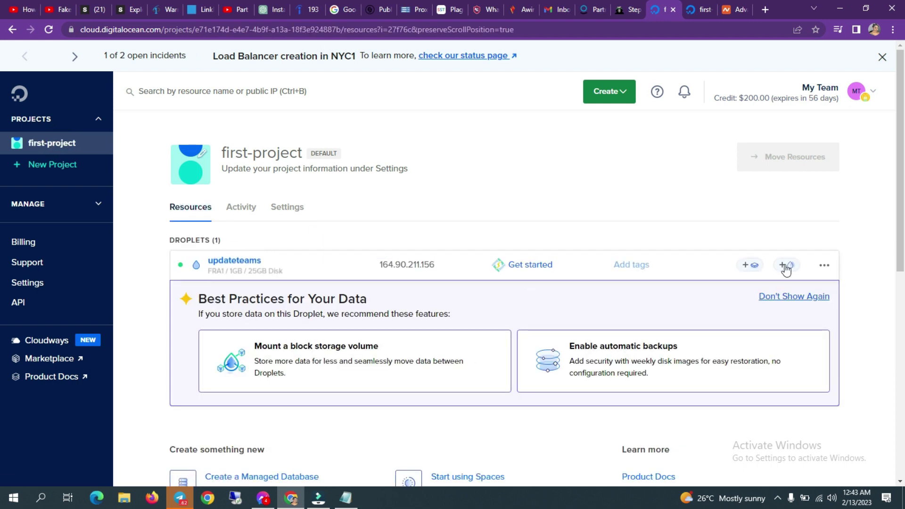
Add the domain uptpro.com to the updateteams droplet, removing the trailing space from the pasted name.
left_click(833, 271)
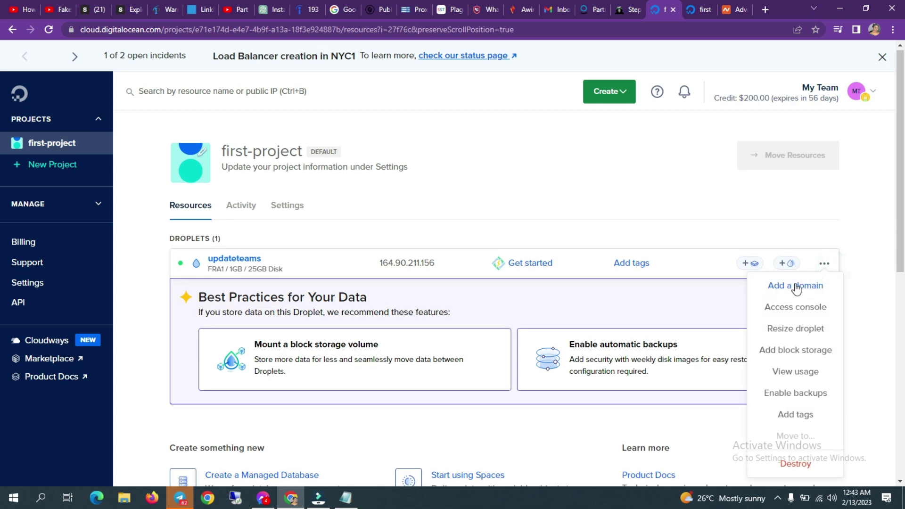
left_click(797, 286)
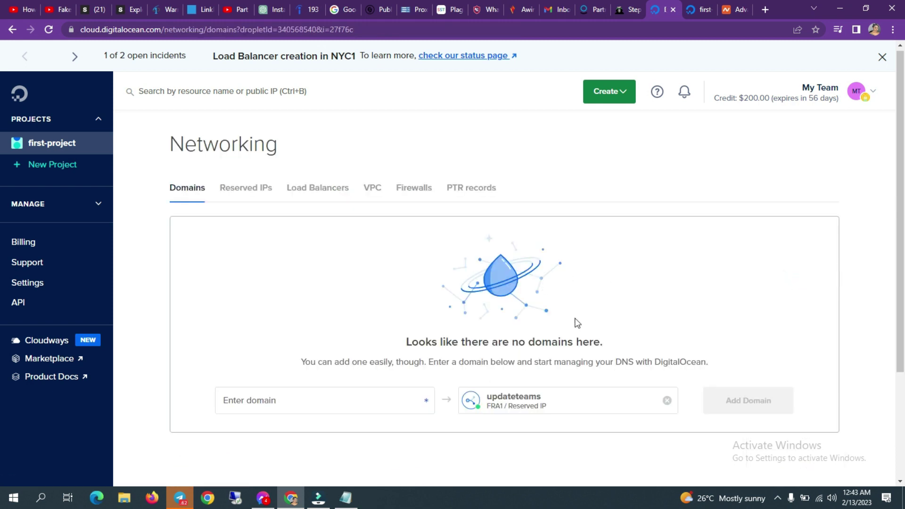
left_click(377, 390)
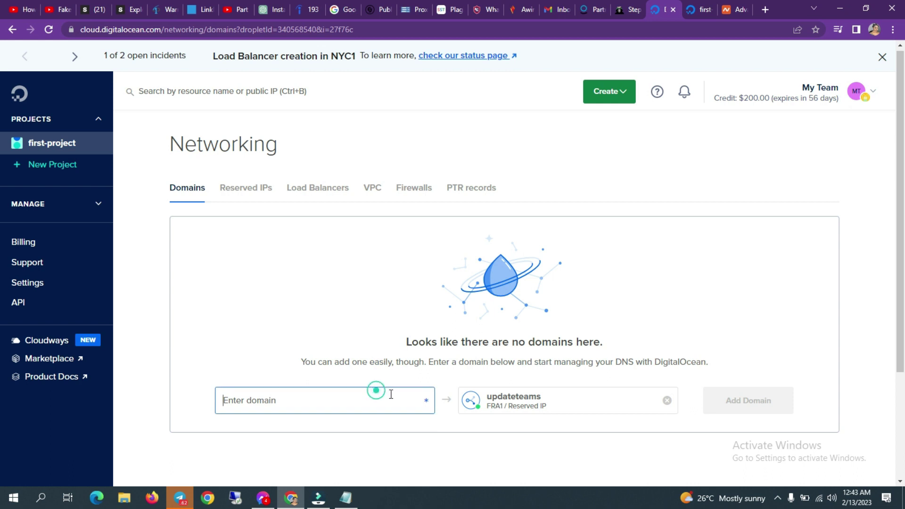
key("ctrl+v")
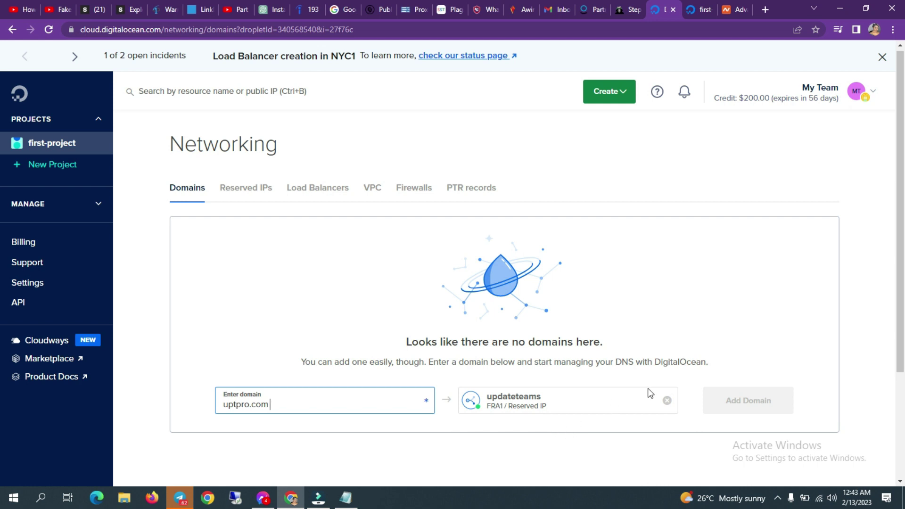
left_click(749, 402)
left_click(274, 405)
key("BackSpace")
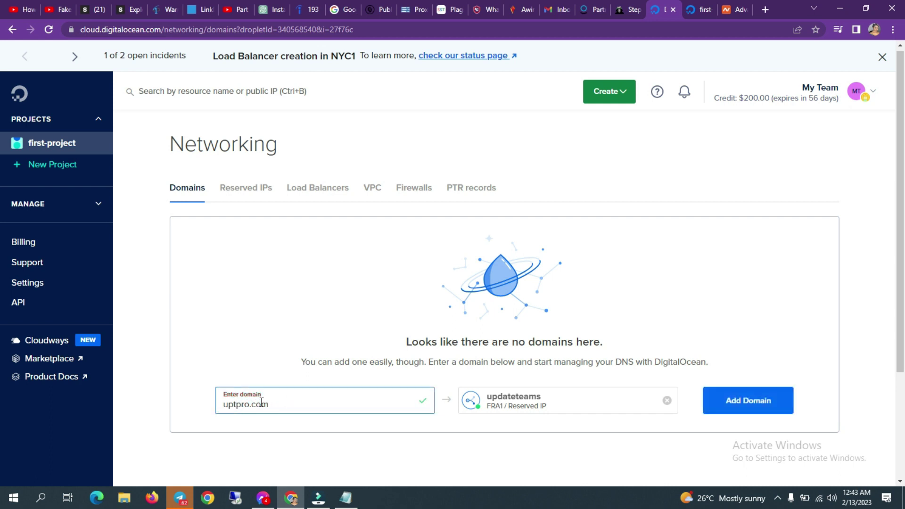
left_click(750, 403)
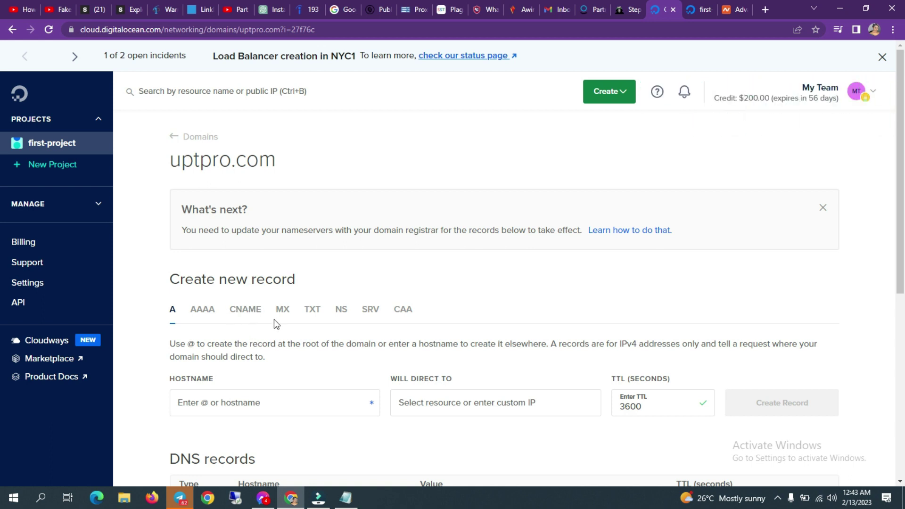
Switch to the Notepad notes and add the paragraph "you can add cname and other records on your own but i'm not doing those".
left_click(346, 497)
key("Return")
key("Return")
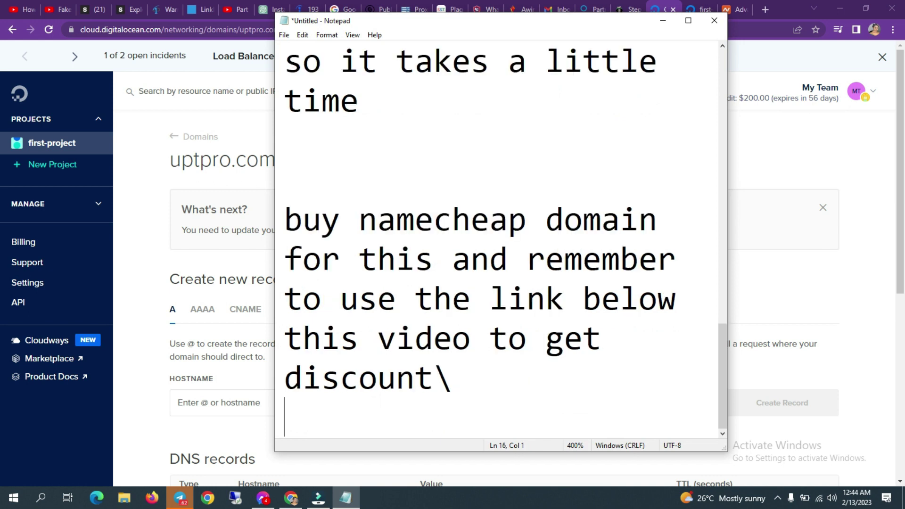
type("you can ")
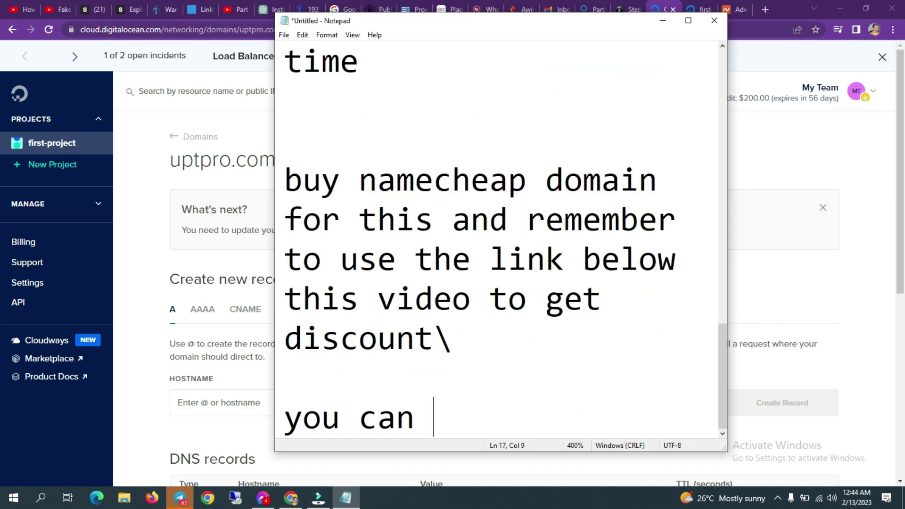
type("add cnam")
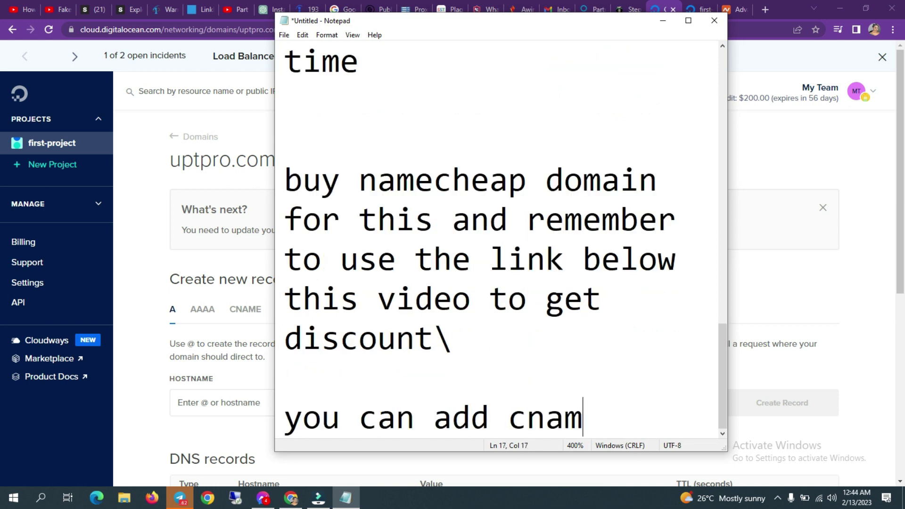
type("e and ")
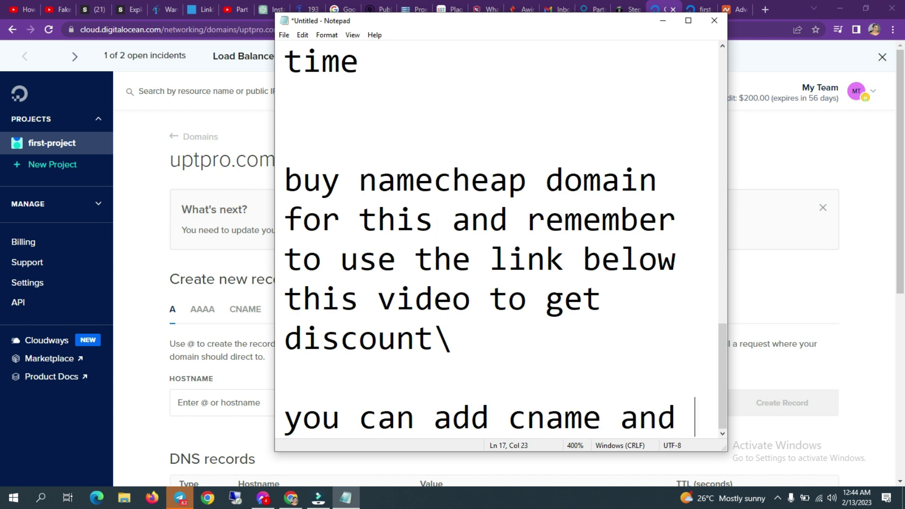
type("other ")
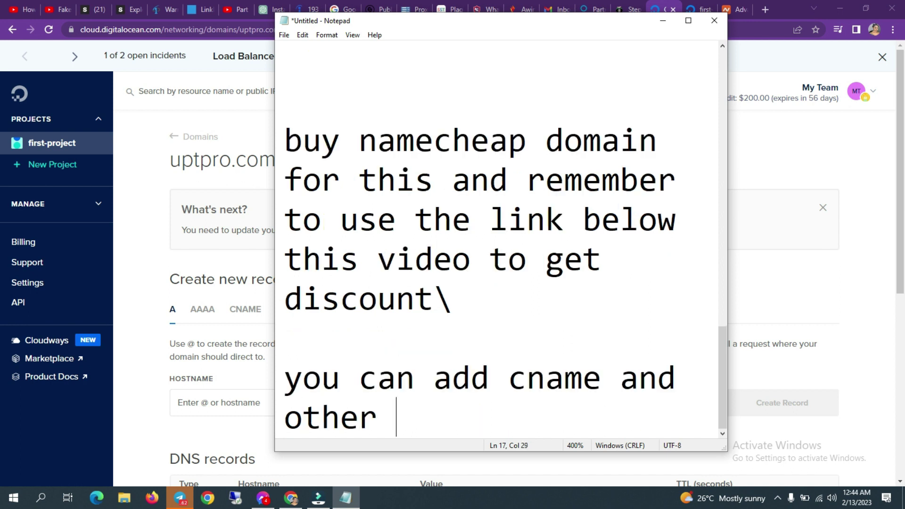
type("records")
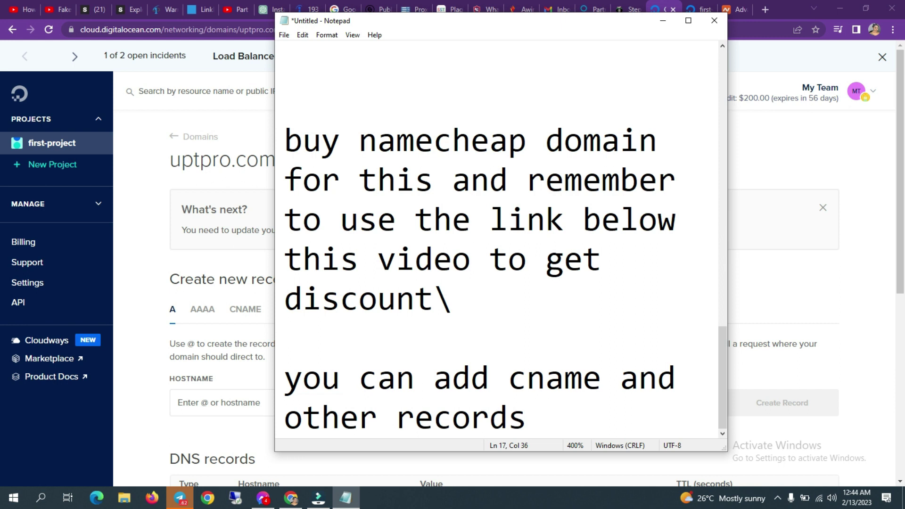
type(" on you")
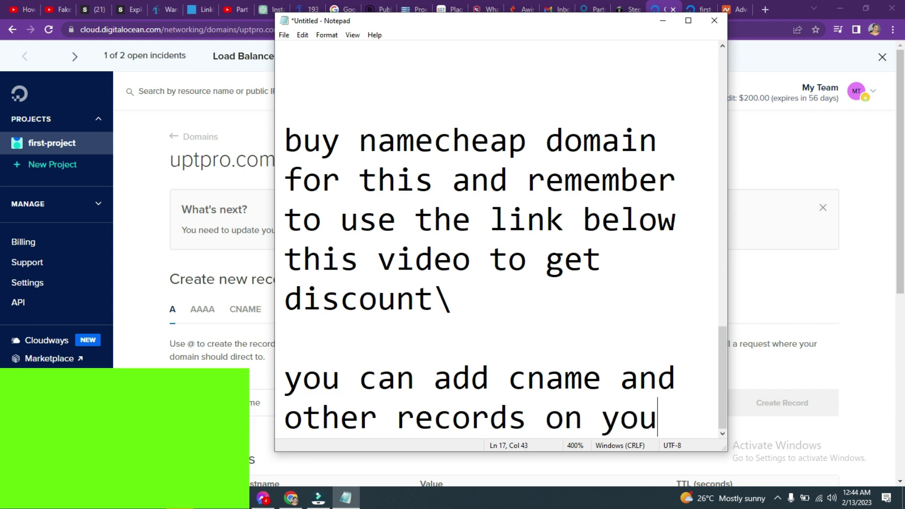
type("r own but")
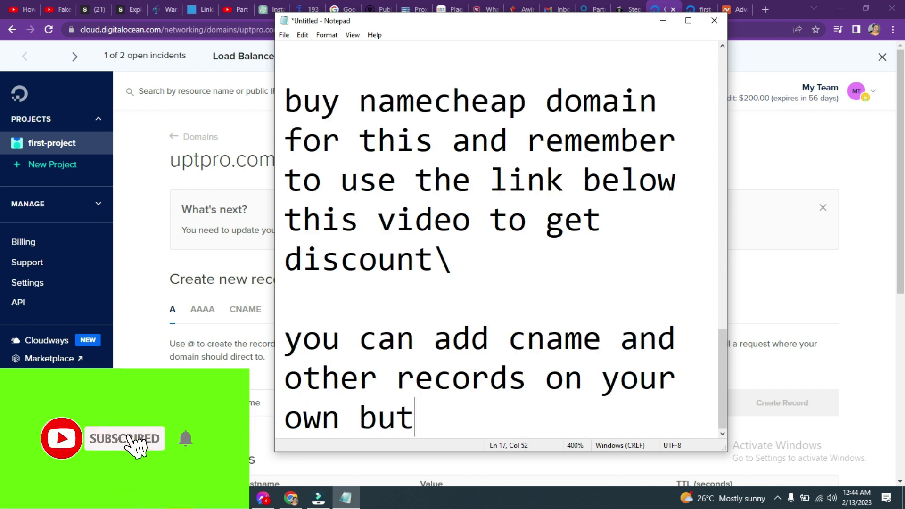
type(" i")
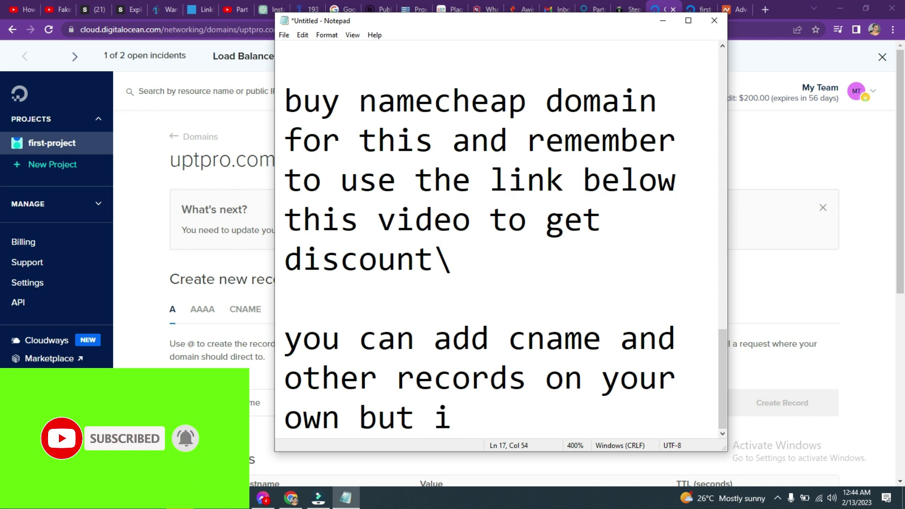
type("'m n")
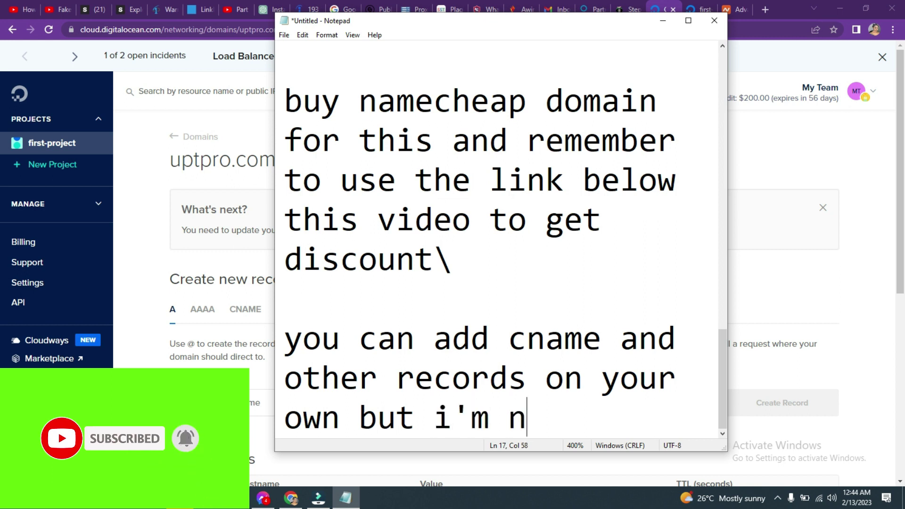
type("ot doing those")
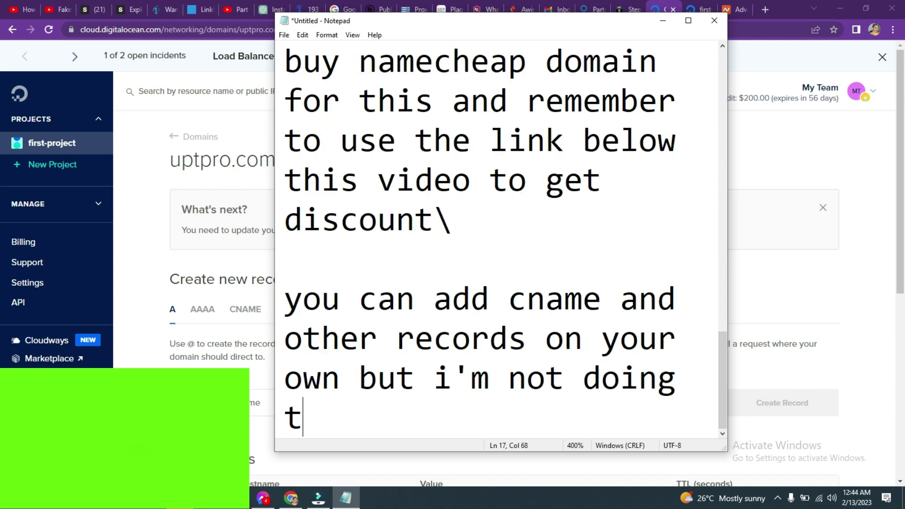
Write "let's go first" below a few blank lines in the notes and minimize Notepad.
key("Return")
key("Return")
key("Return")
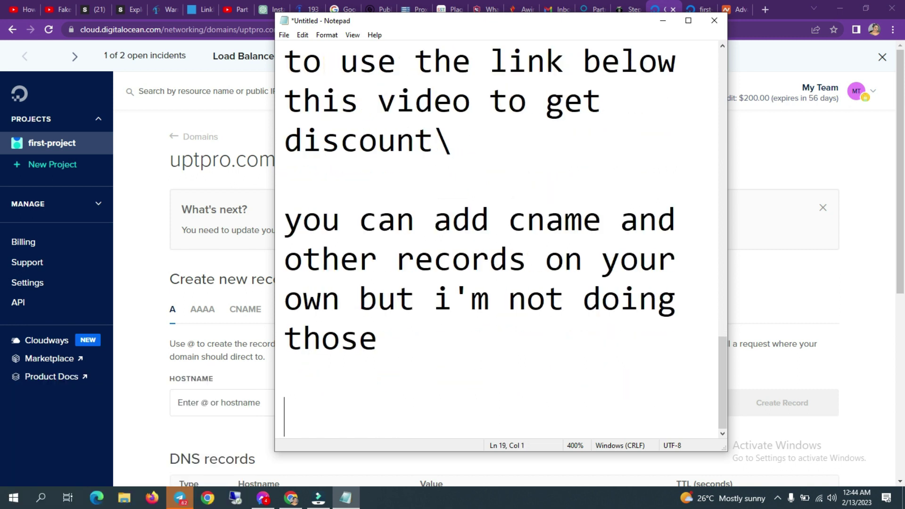
type("let")
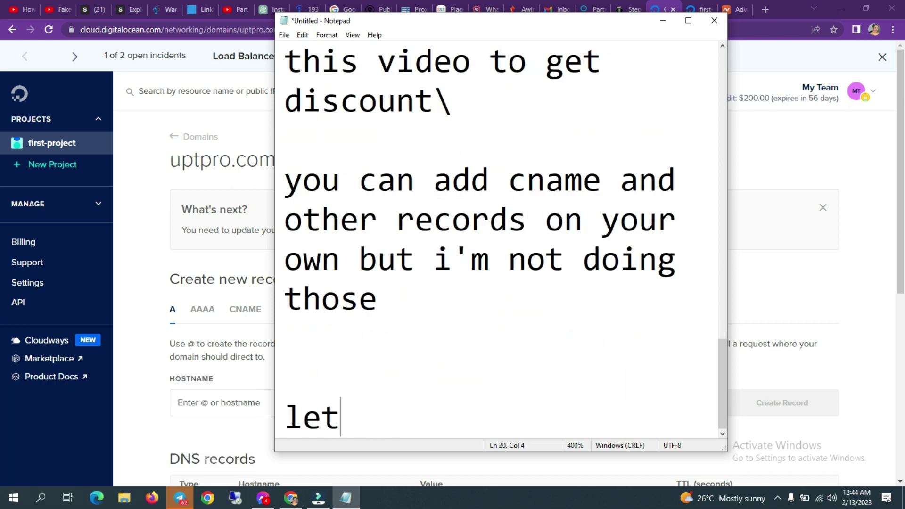
type("'s go firsr")
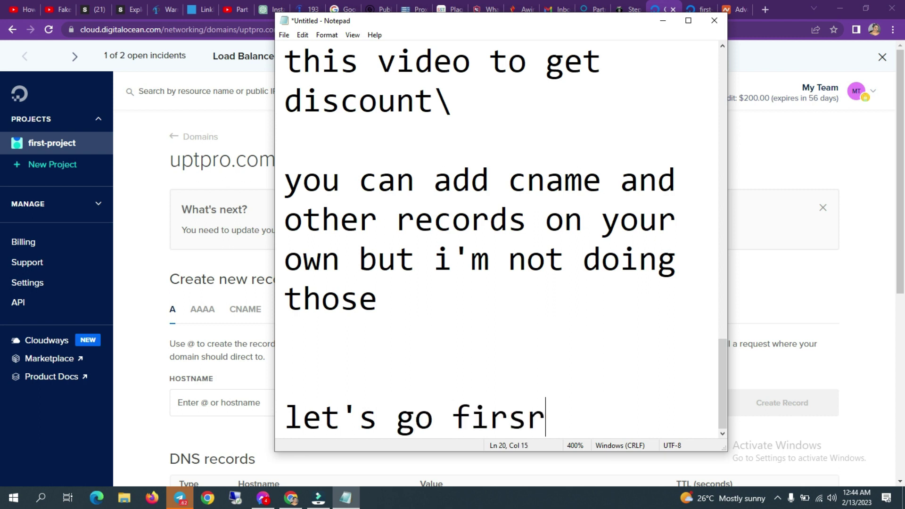
key("BackSpace")
type("t")
left_click(663, 20)
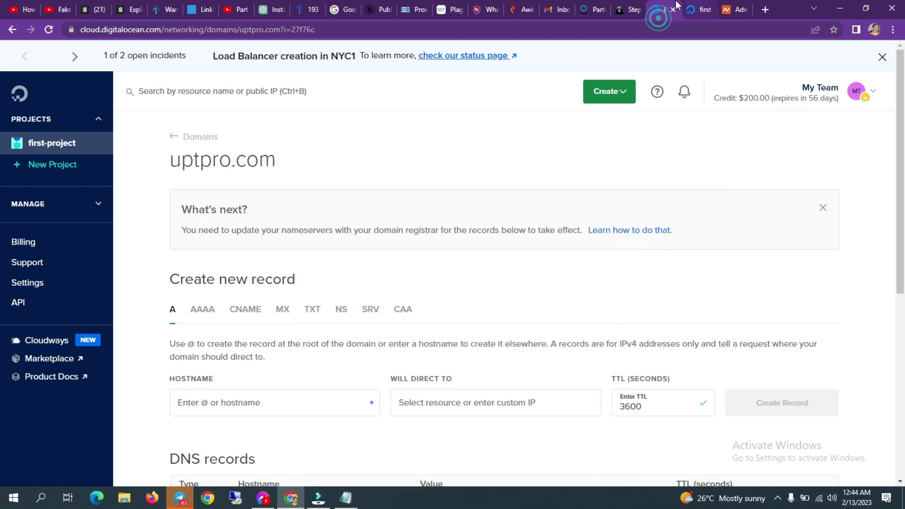
Open the updateteams droplet's access page from first-project and launch the Droplet Console as root.
left_click(707, 9)
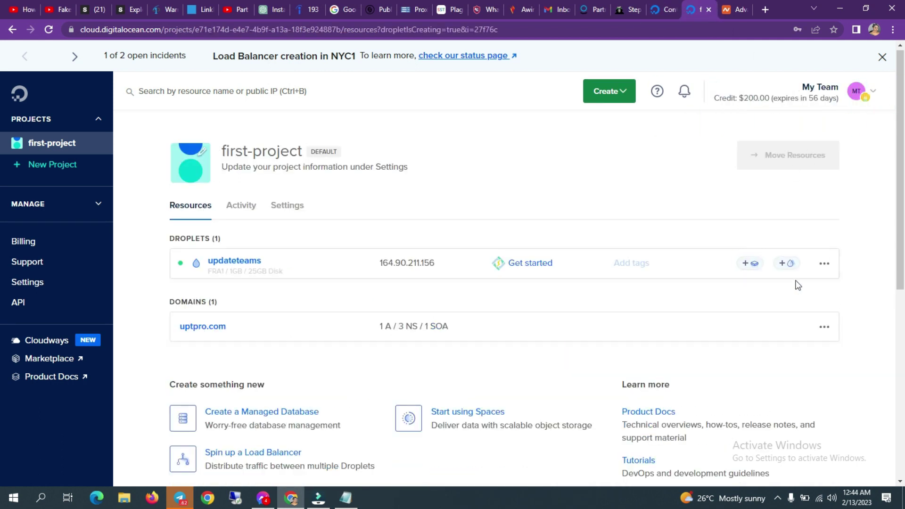
left_click(825, 264)
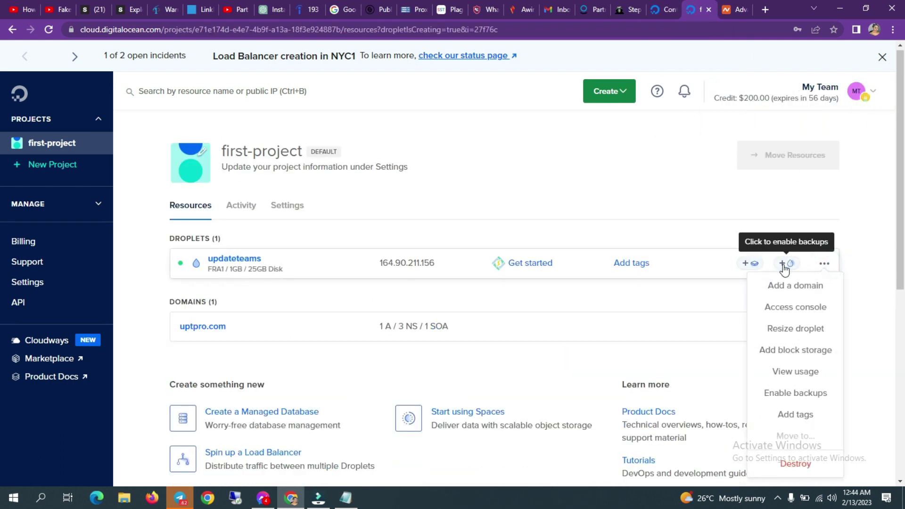
left_click(794, 309)
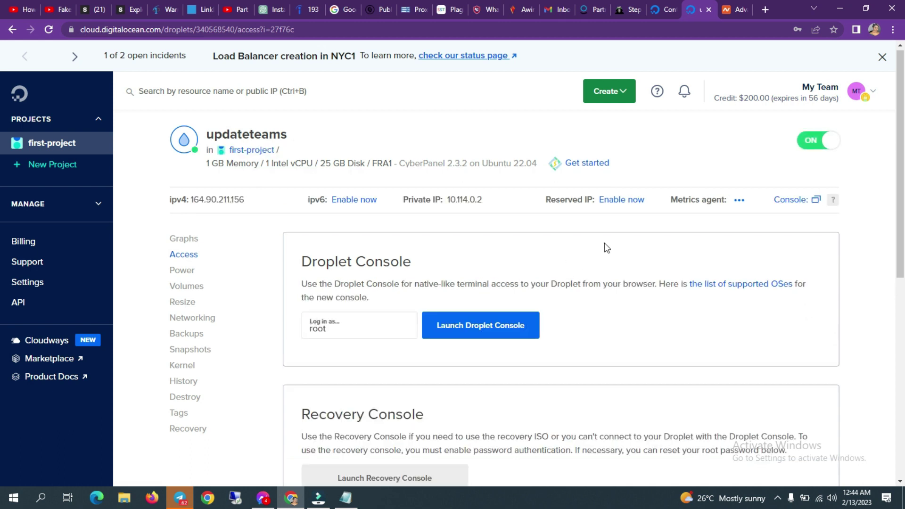
left_click(471, 328)
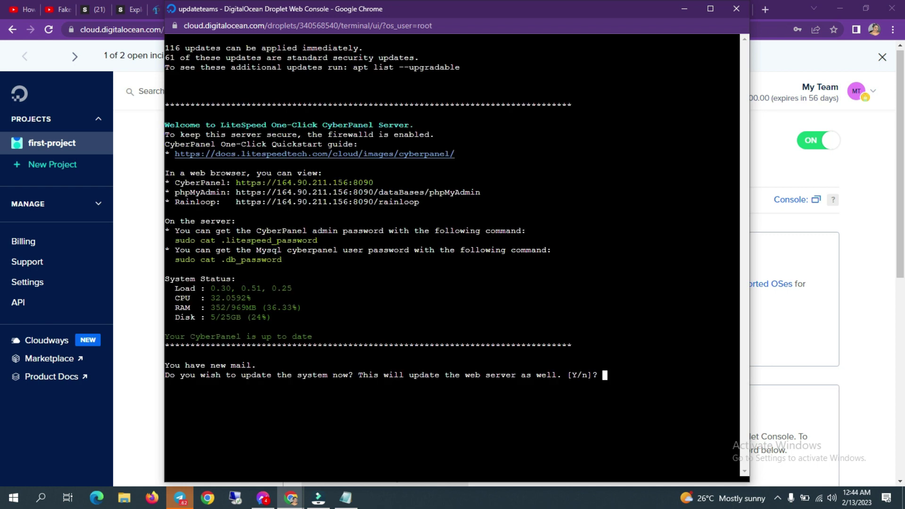
Add the line "type y" to the Notepad notes and return to the droplet's web console.
left_click(346, 497)
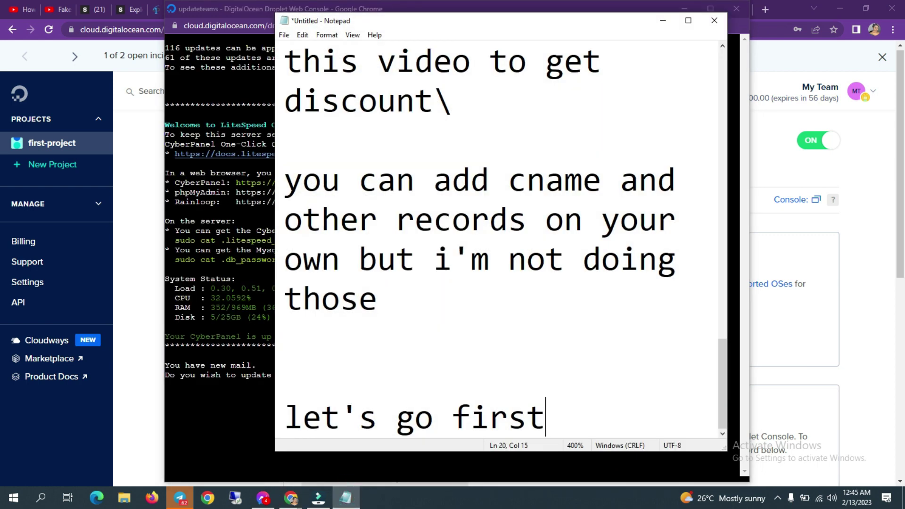
key("Return")
type("type y")
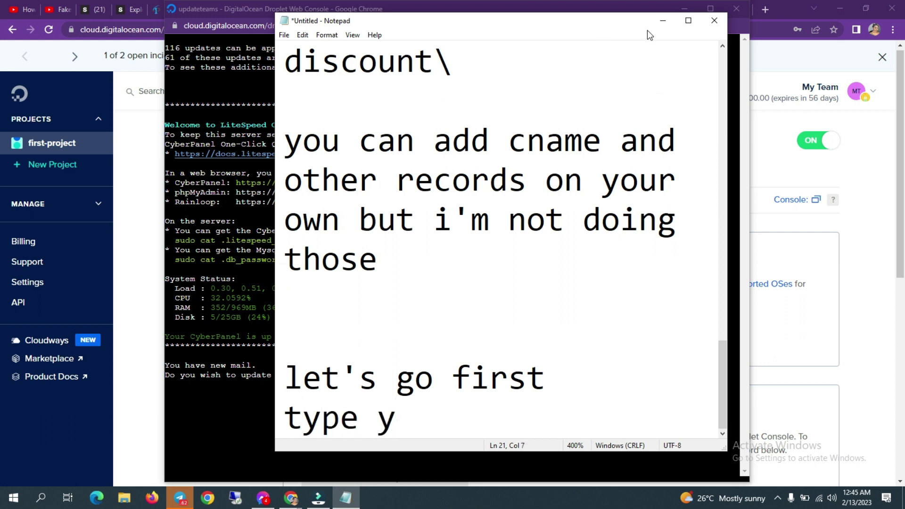
left_click(662, 21)
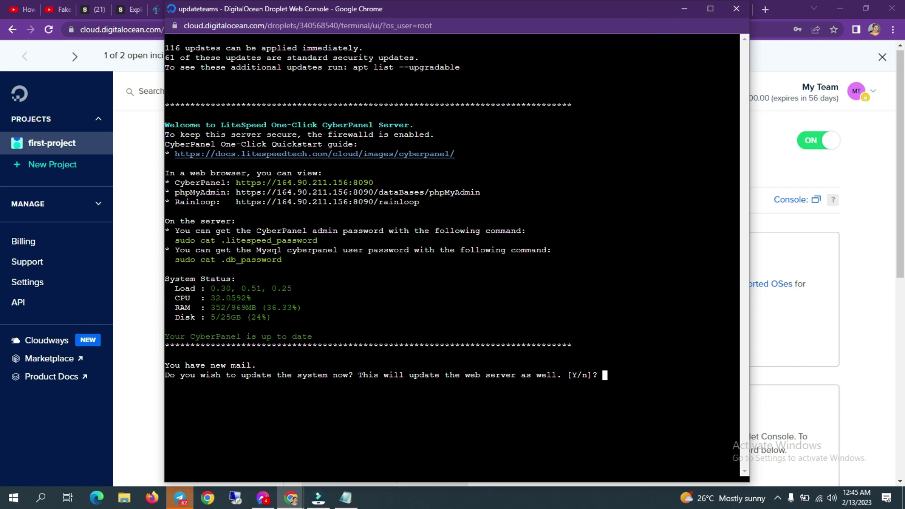